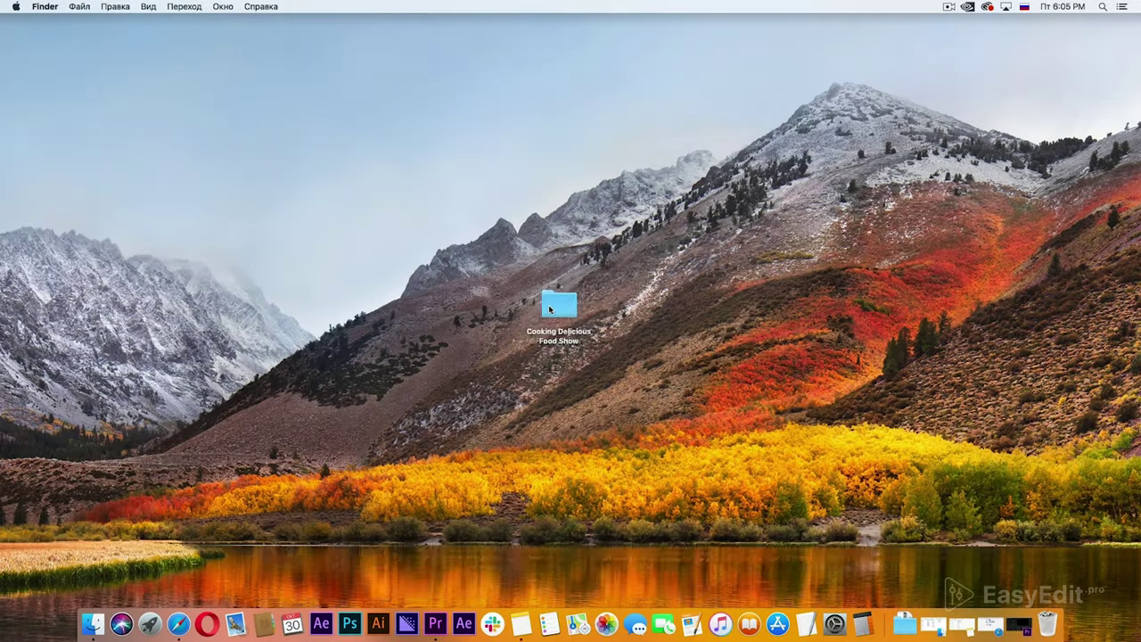
Step: Install the Cooking Delicious Food Show .install file from 03 For Premier Pro and activate it with the purchase code
{"action": "double_click", "coordinate": [558, 306]}
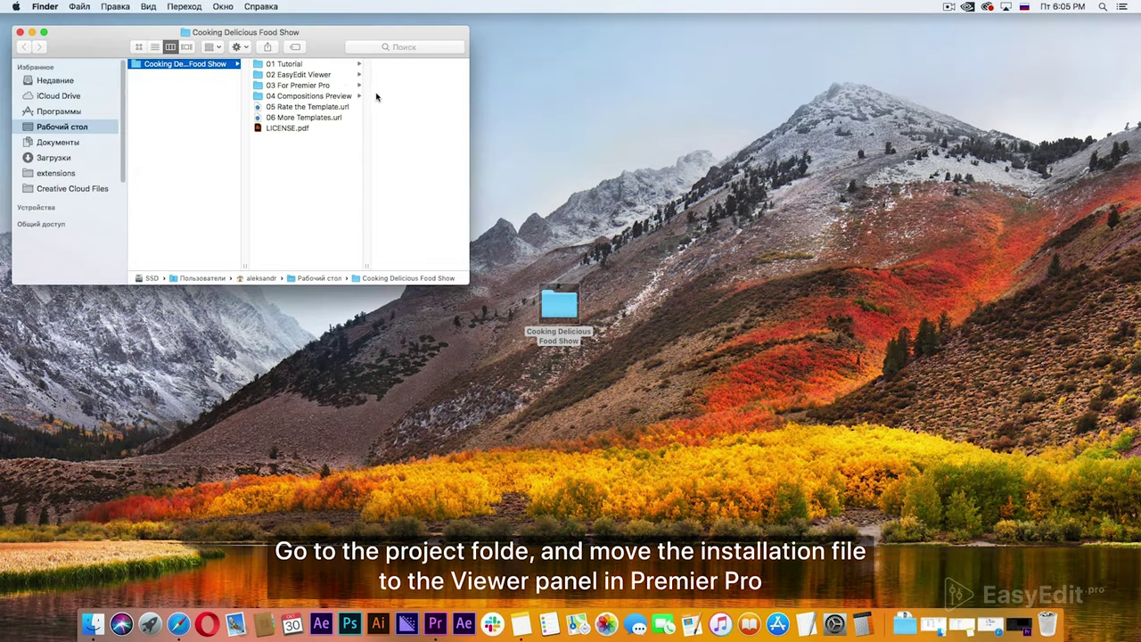
{"action": "left_click", "coordinate": [299, 85]}
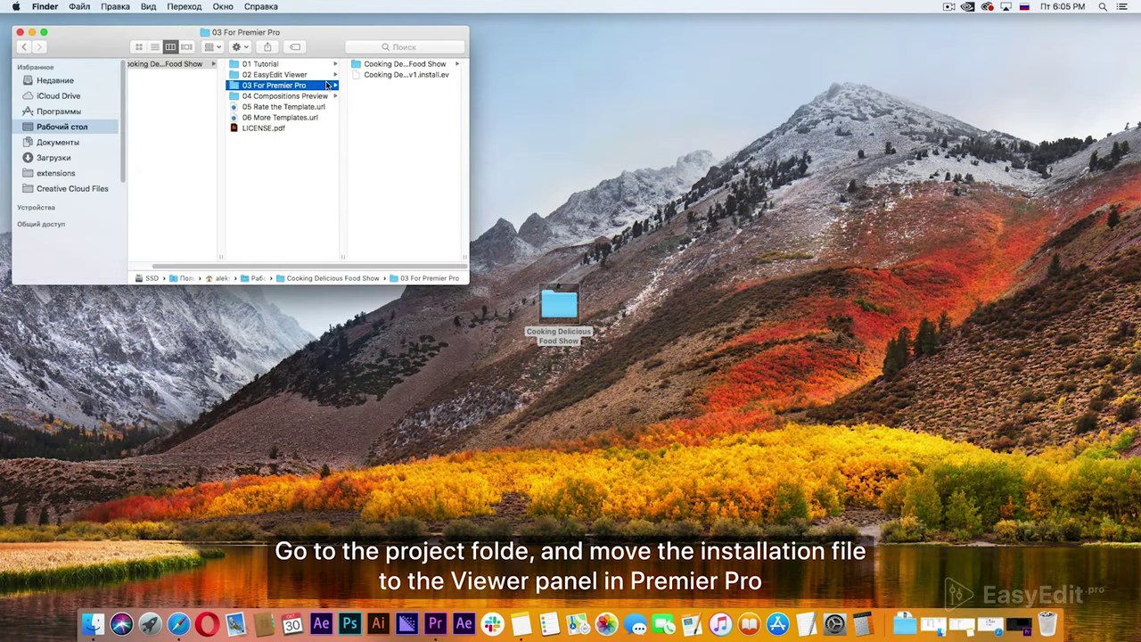
{"action": "left_click", "coordinate": [387, 75]}
{"action": "mouse_move", "coordinate": [276, 78]}
{"action": "left_mouse_down"}
{"action": "mouse_move", "coordinate": [432, 624]}
{"action": "mouse_move", "coordinate": [326, 318]}
{"action": "left_mouse_up"}
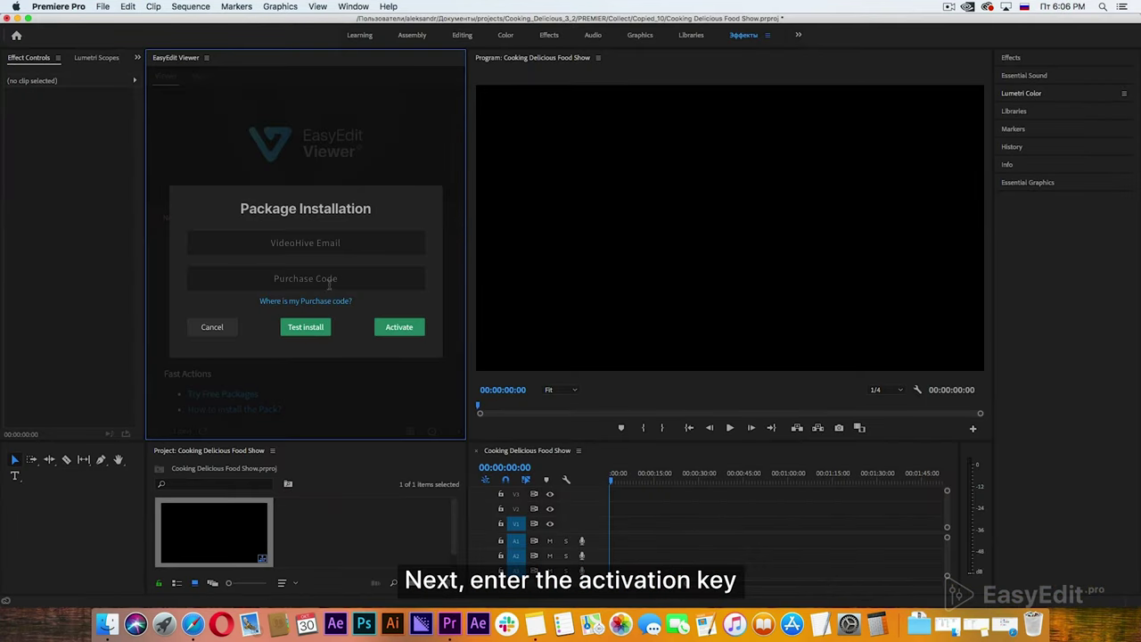
{"action": "type", "text": "activationkey"}
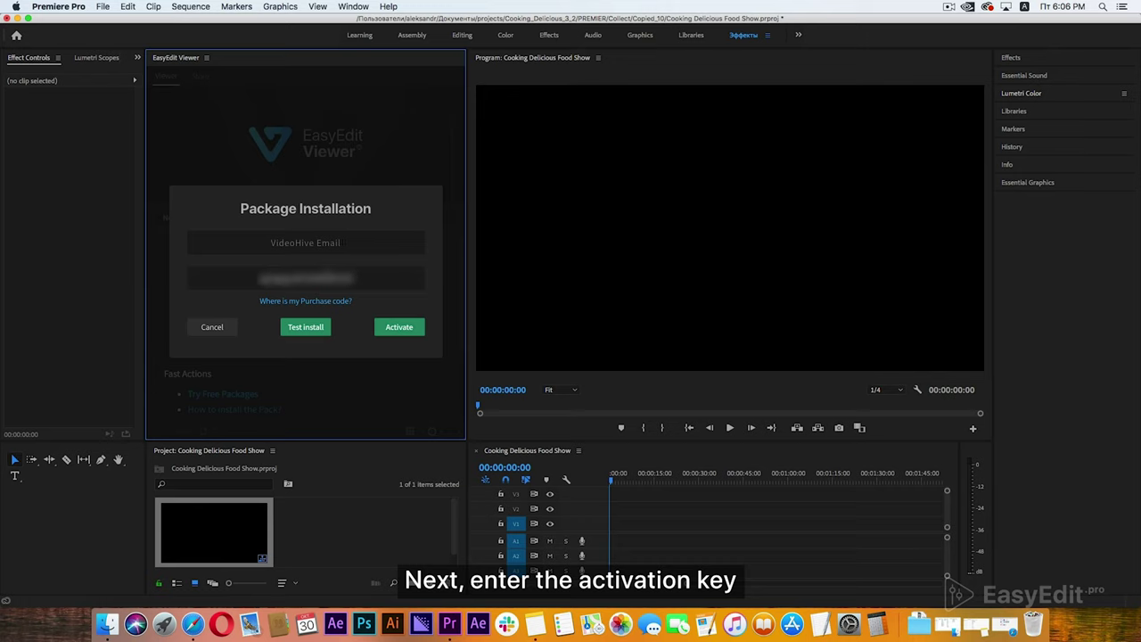
{"action": "left_click", "coordinate": [327, 327]}
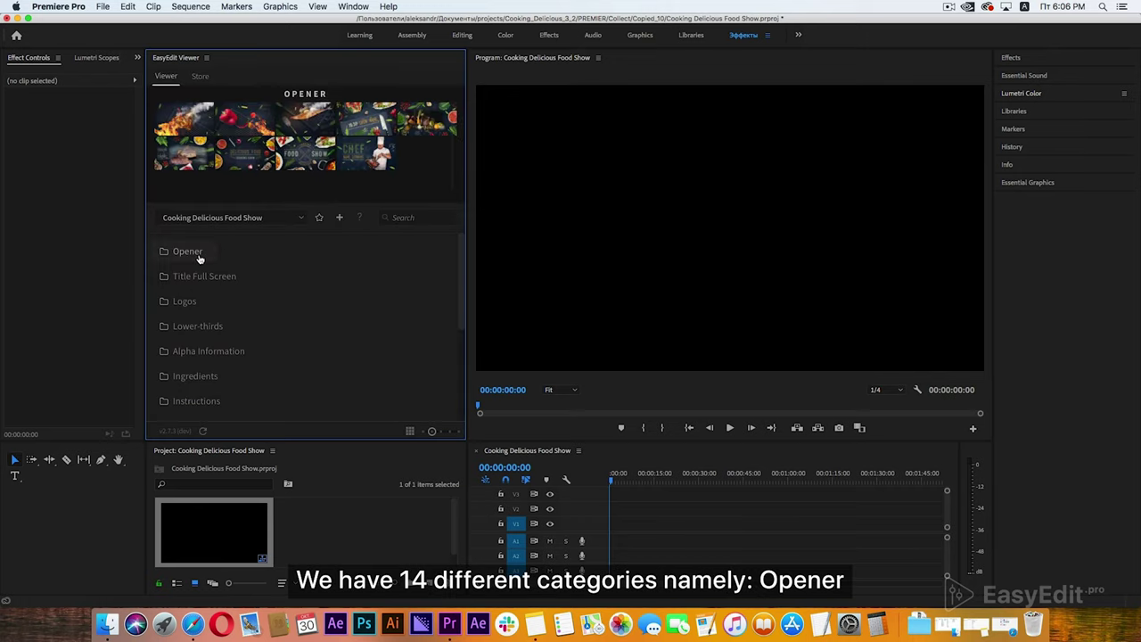
Step: Expand and preview the Opener and Title Full Screen templates
{"action": "left_click", "coordinate": [185, 254]}
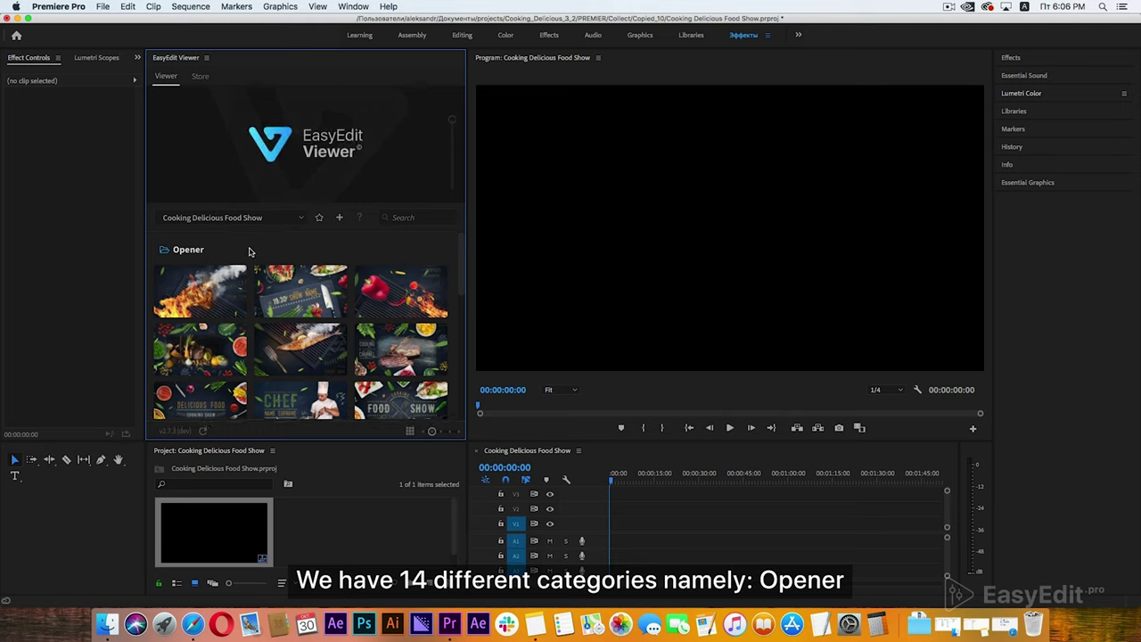
{"action": "scroll", "coordinate": [249, 252], "scroll_direction": "down", "scroll_amount": 3}
{"action": "scroll", "coordinate": [250, 252], "scroll_direction": "down", "scroll_amount": 3}
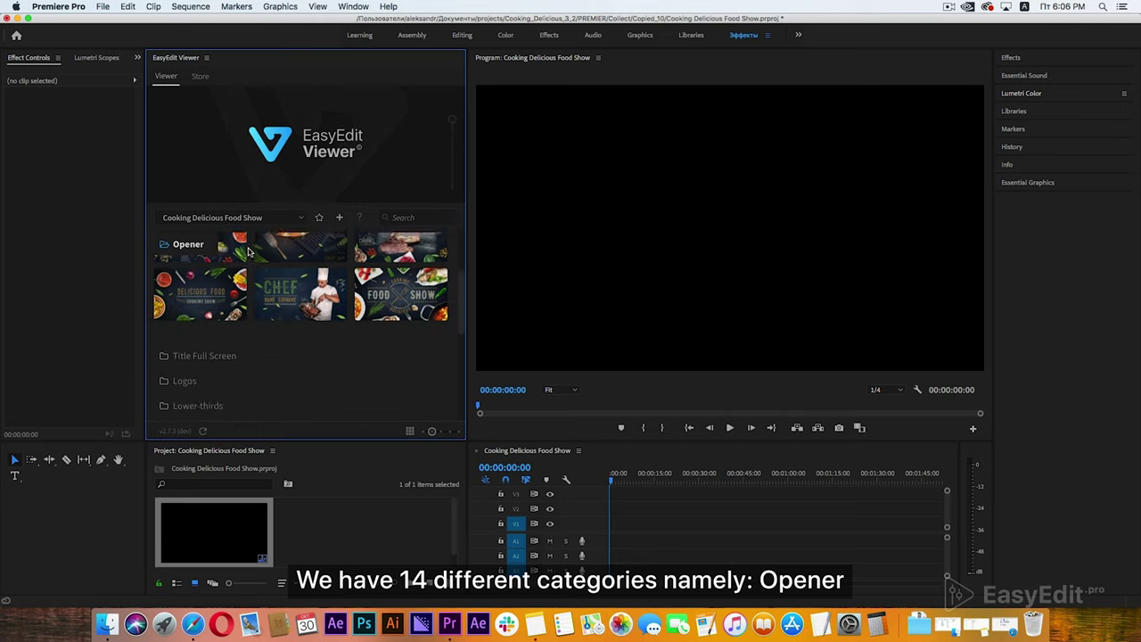
{"action": "mouse_move", "coordinate": [260, 263]}
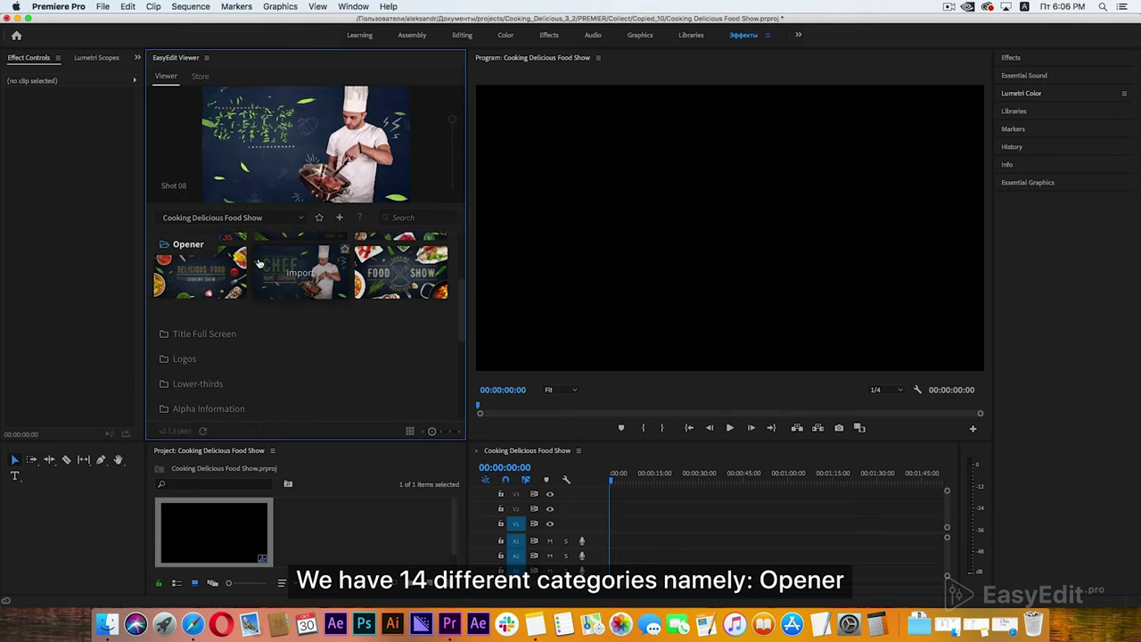
{"action": "left_click", "coordinate": [239, 339]}
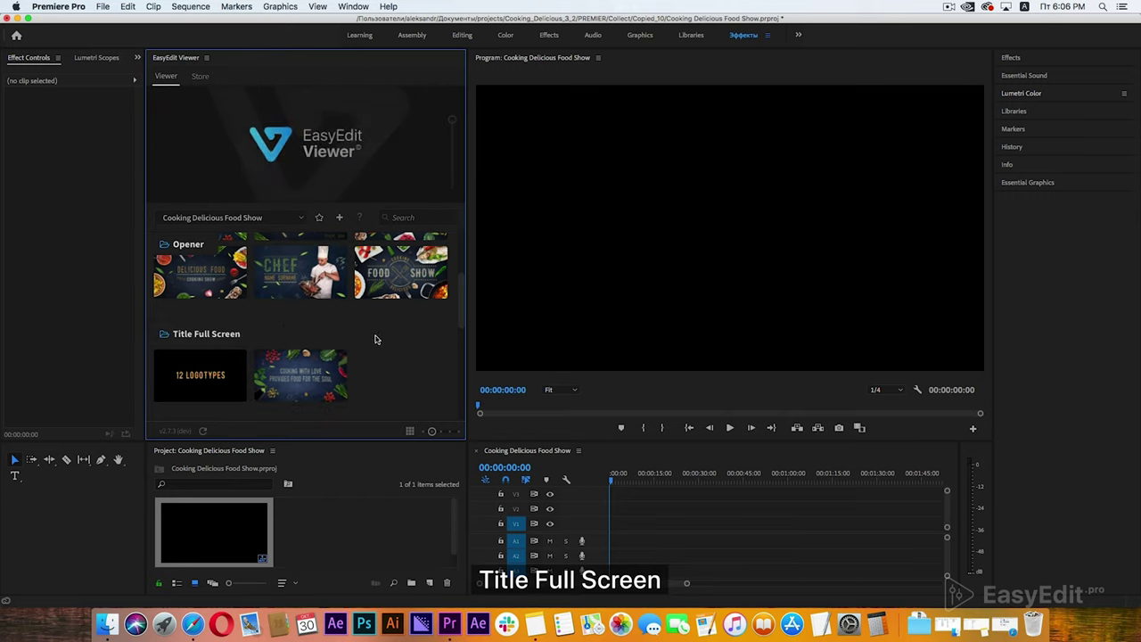
{"action": "scroll", "coordinate": [383, 348], "scroll_direction": "down", "scroll_amount": 2}
{"action": "mouse_move", "coordinate": [338, 322]}
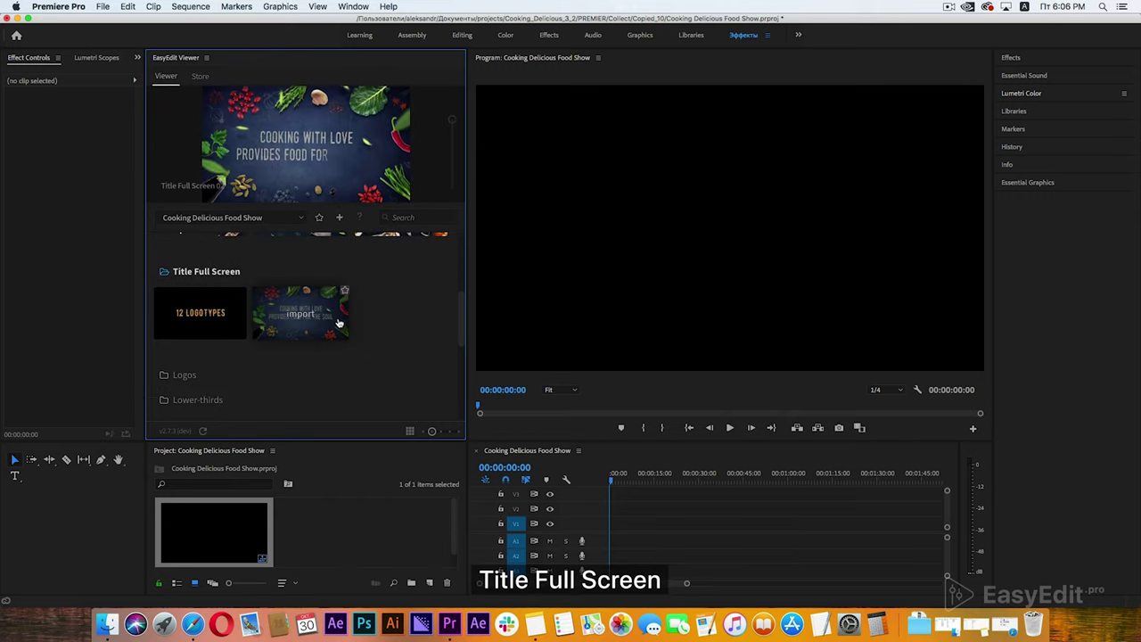
Step: Expand the Logos category and preview its logo templates
{"action": "left_click", "coordinate": [189, 376]}
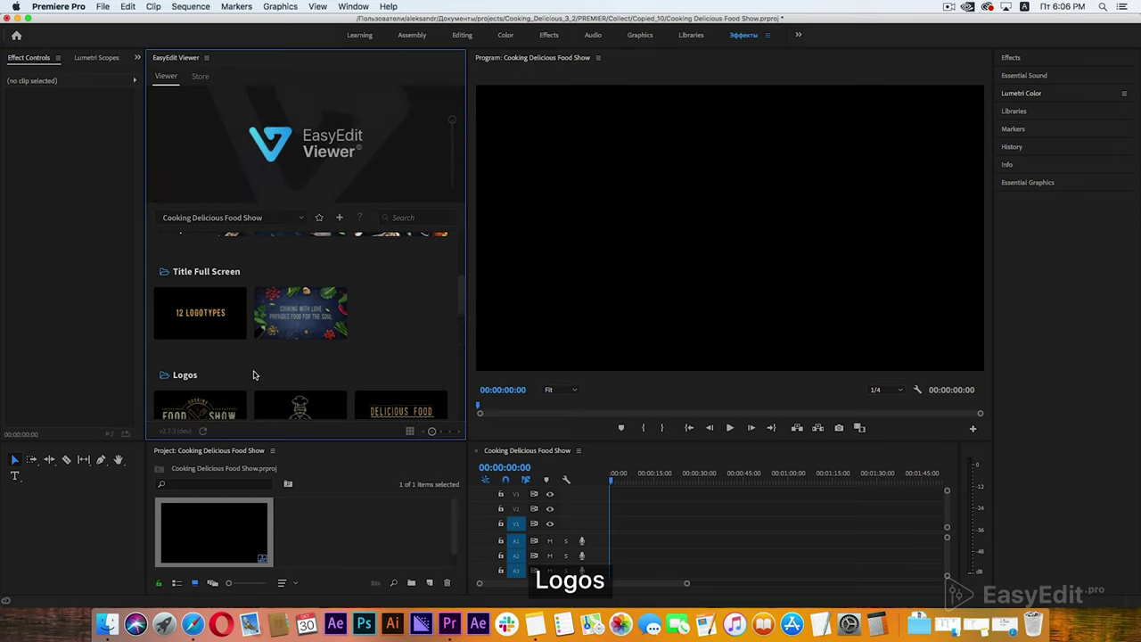
{"action": "scroll", "coordinate": [253, 376], "scroll_direction": "down", "scroll_amount": 1}
{"action": "scroll", "coordinate": [252, 379], "scroll_direction": "down", "scroll_amount": 4}
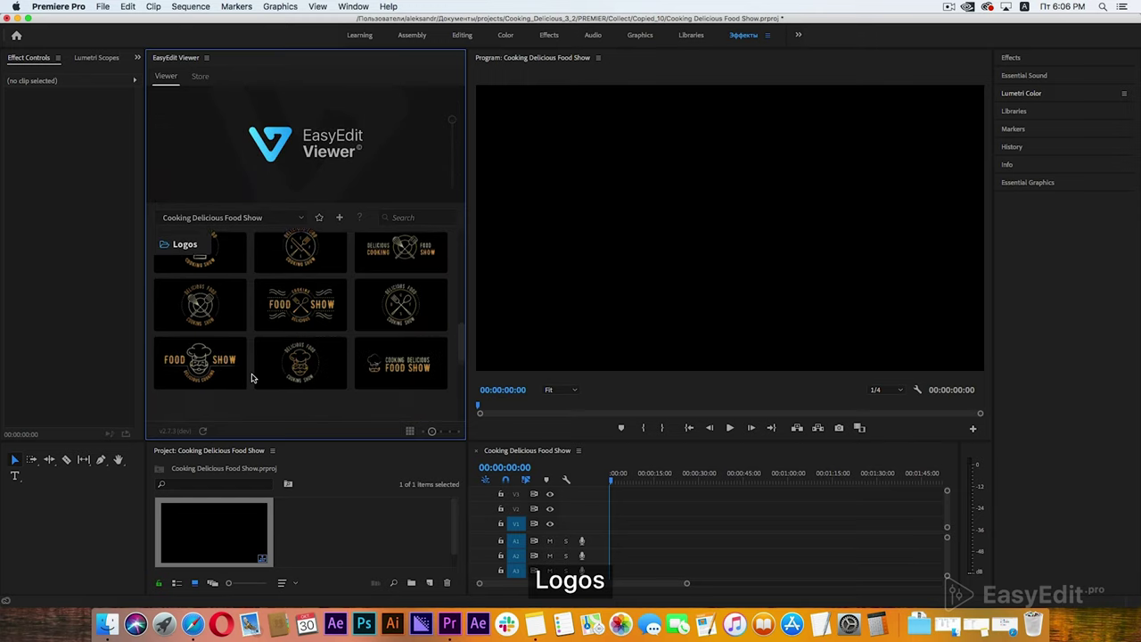
{"action": "mouse_move", "coordinate": [287, 366]}
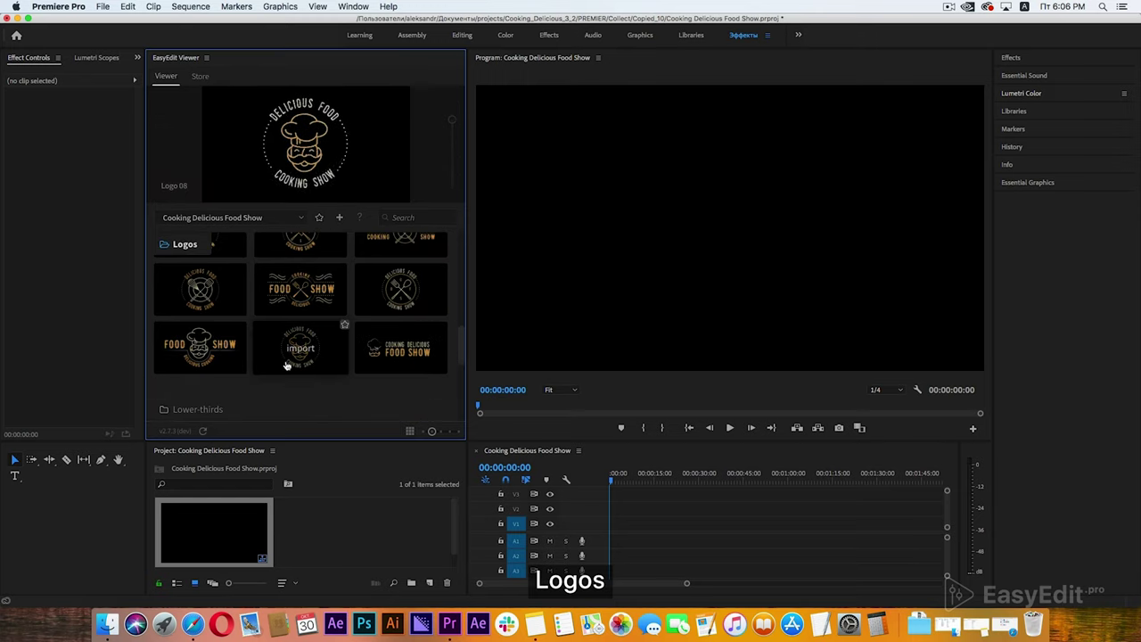
{"action": "scroll", "coordinate": [285, 401], "scroll_direction": "down", "scroll_amount": 1}
{"action": "scroll", "coordinate": [285, 400], "scroll_direction": "down", "scroll_amount": 1}
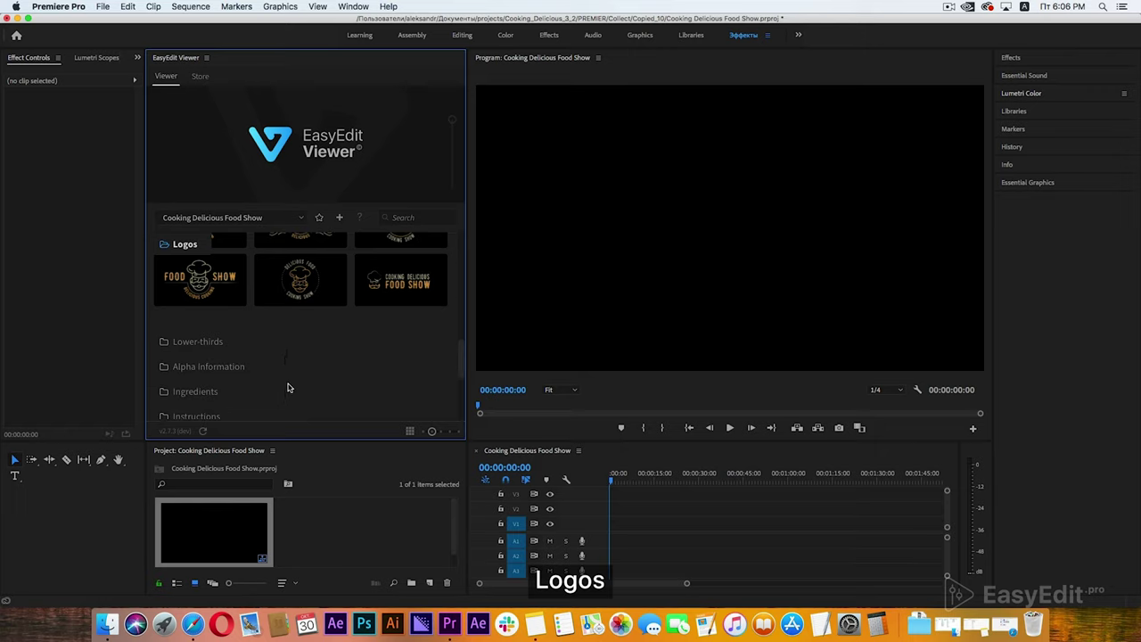
Step: Expand and preview the Lower-thirds and Alpha Information templates
{"action": "left_click", "coordinate": [228, 341]}
{"action": "scroll", "coordinate": [366, 361], "scroll_direction": "down", "scroll_amount": 2}
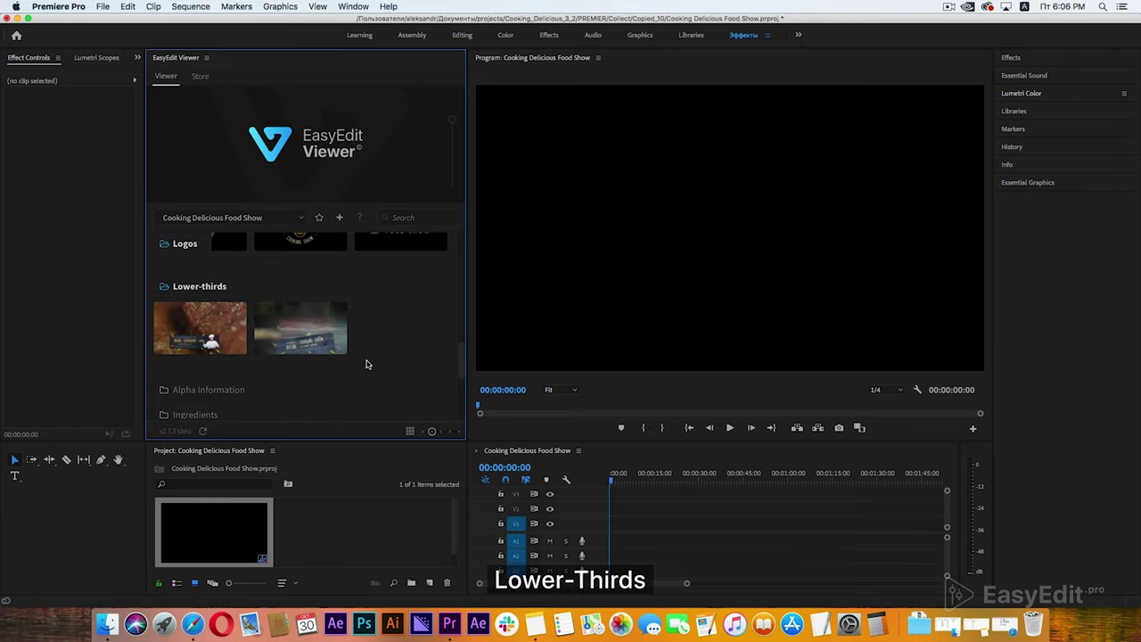
{"action": "mouse_move", "coordinate": [338, 357]}
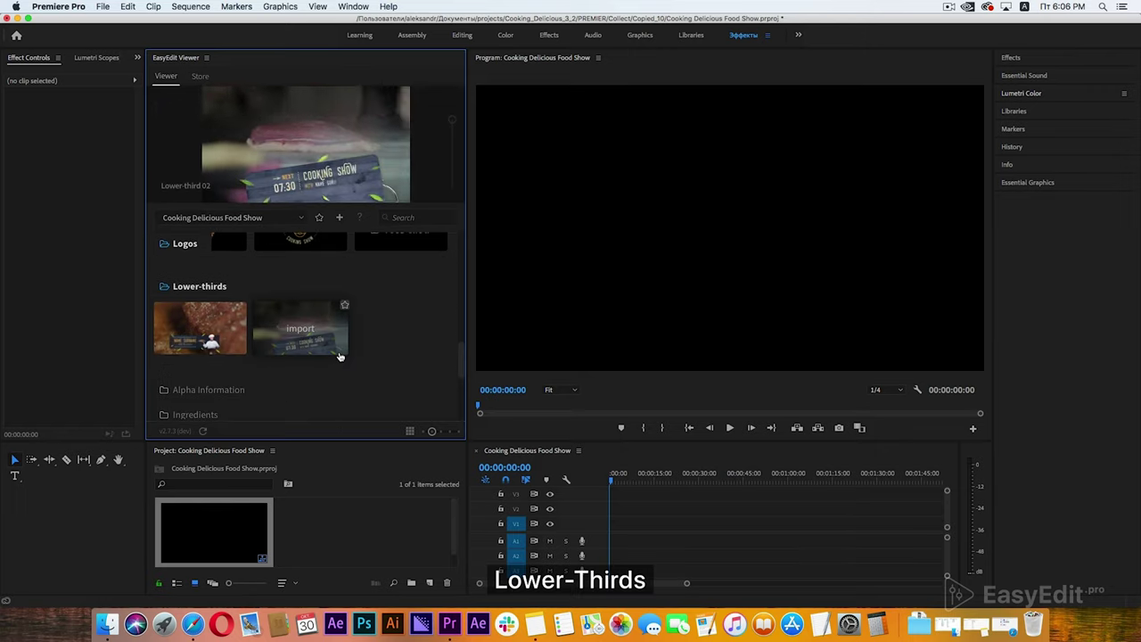
{"action": "scroll", "coordinate": [312, 379], "scroll_direction": "down", "scroll_amount": 1}
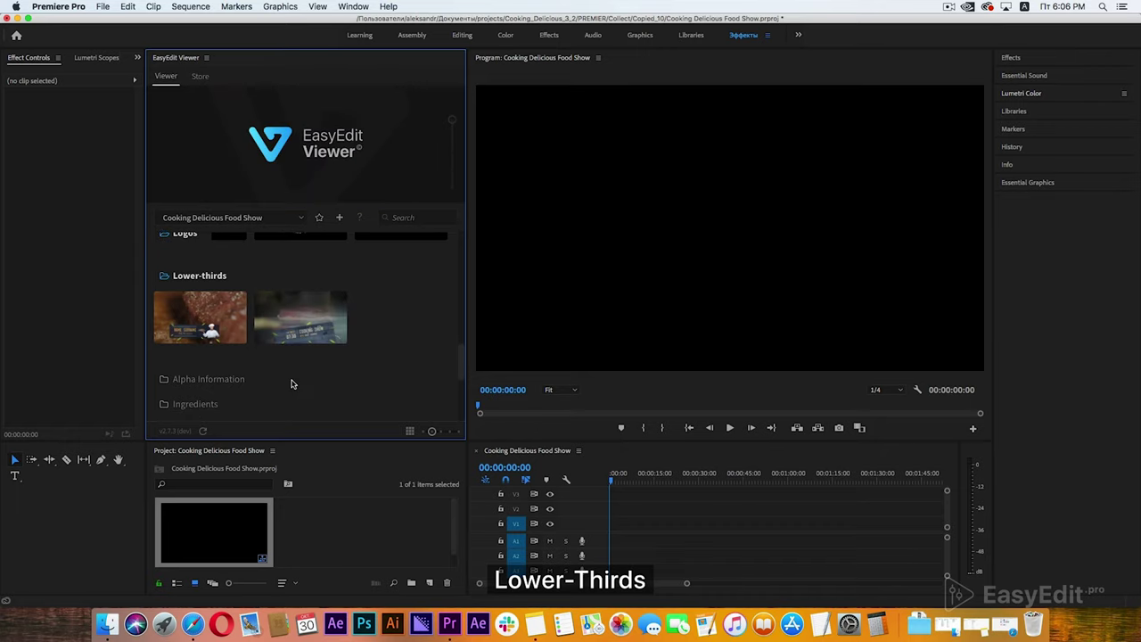
{"action": "left_click", "coordinate": [250, 382]}
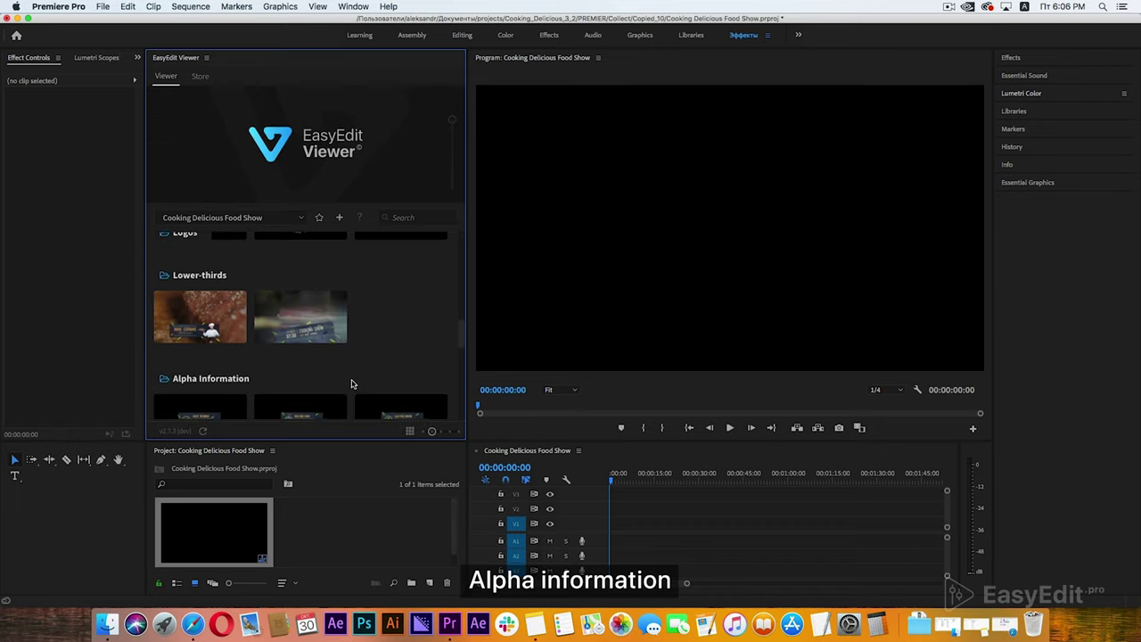
{"action": "scroll", "coordinate": [352, 384], "scroll_direction": "down", "scroll_amount": 4}
{"action": "scroll", "coordinate": [352, 383], "scroll_direction": "down", "scroll_amount": 4}
{"action": "mouse_move", "coordinate": [331, 363]}
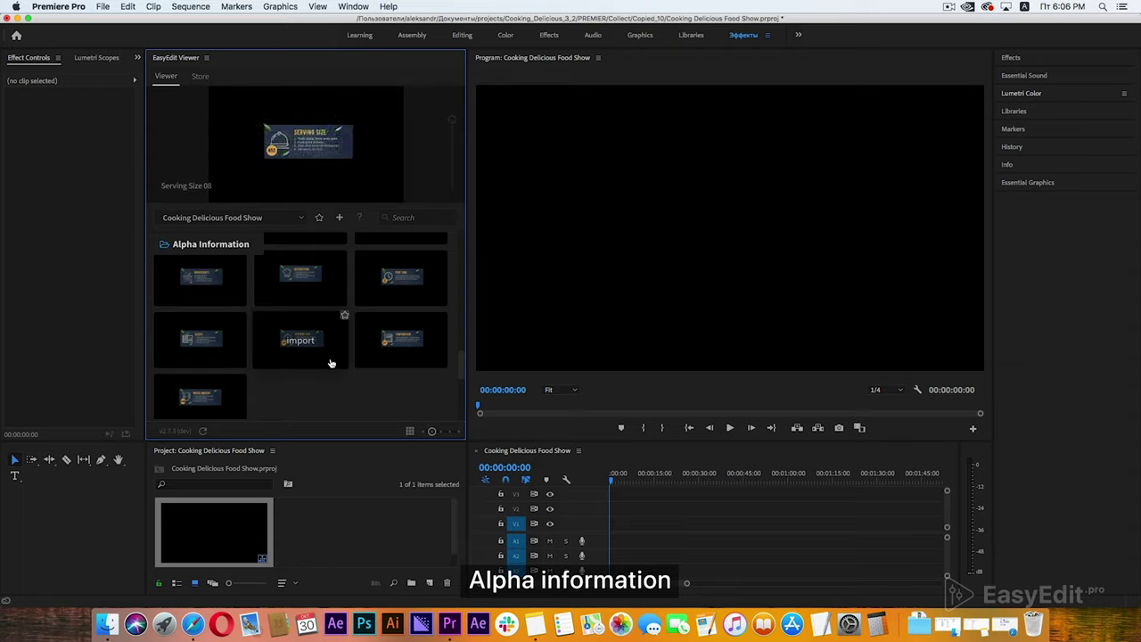
{"action": "scroll", "coordinate": [344, 395], "scroll_direction": "down", "scroll_amount": 3}
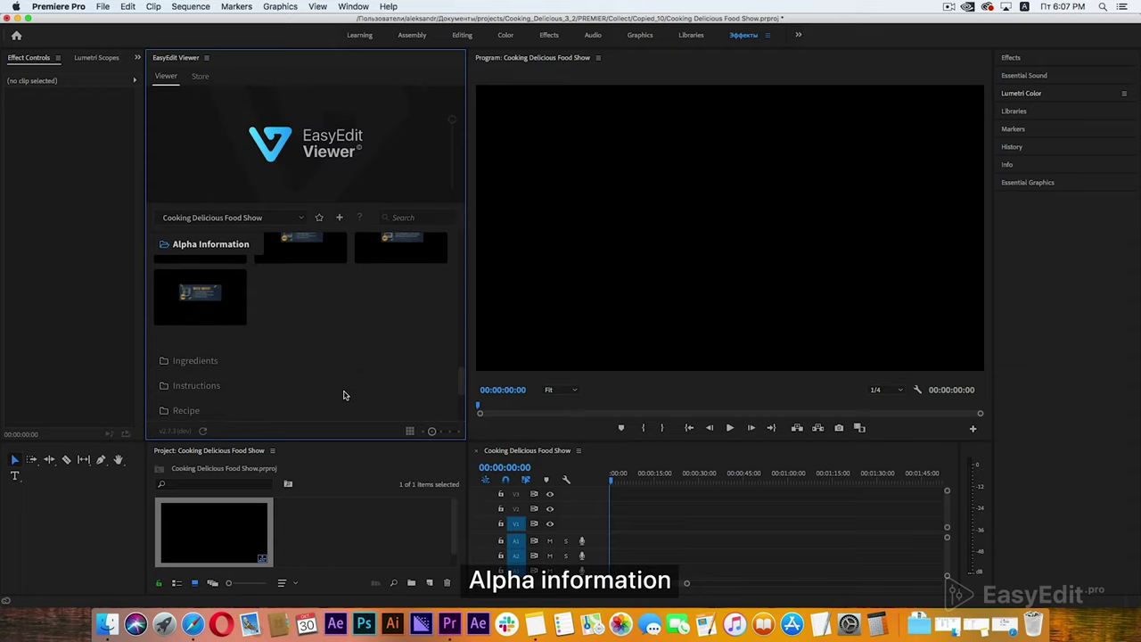
Step: Expand and preview the Ingredients and Instructions templates
{"action": "left_click", "coordinate": [214, 361]}
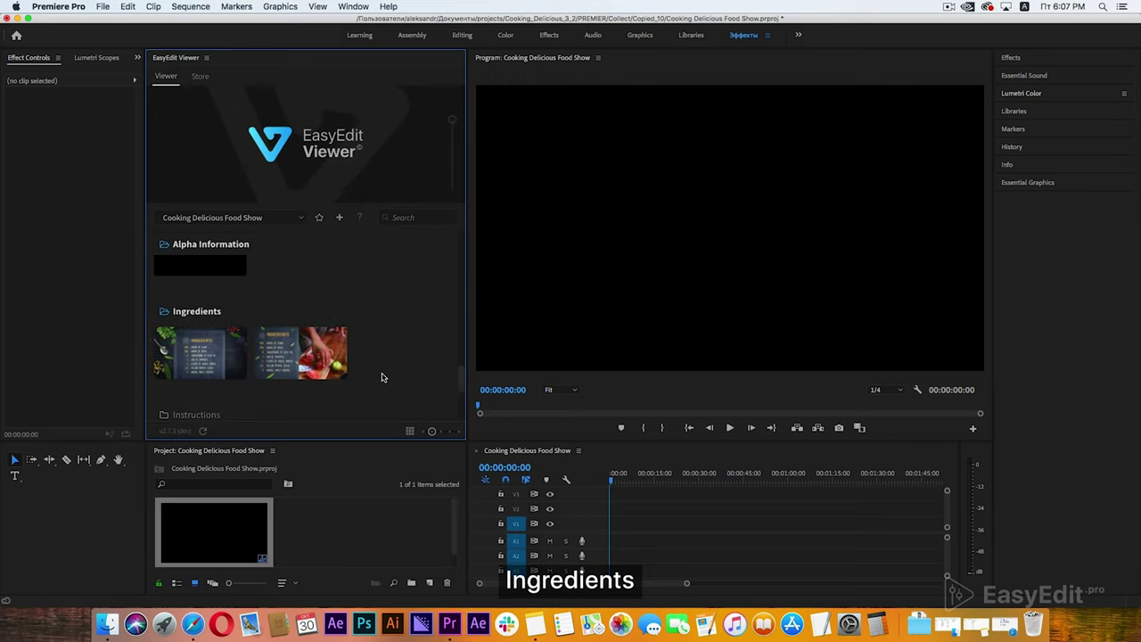
{"action": "mouse_move", "coordinate": [346, 375]}
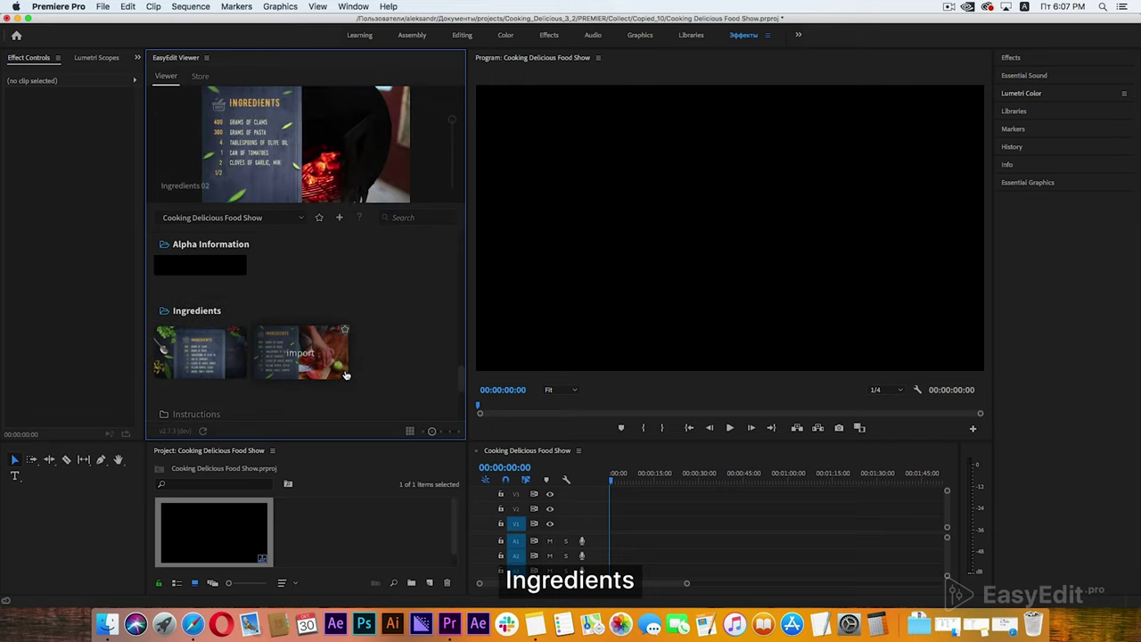
{"action": "scroll", "coordinate": [395, 375], "scroll_direction": "down", "scroll_amount": 2}
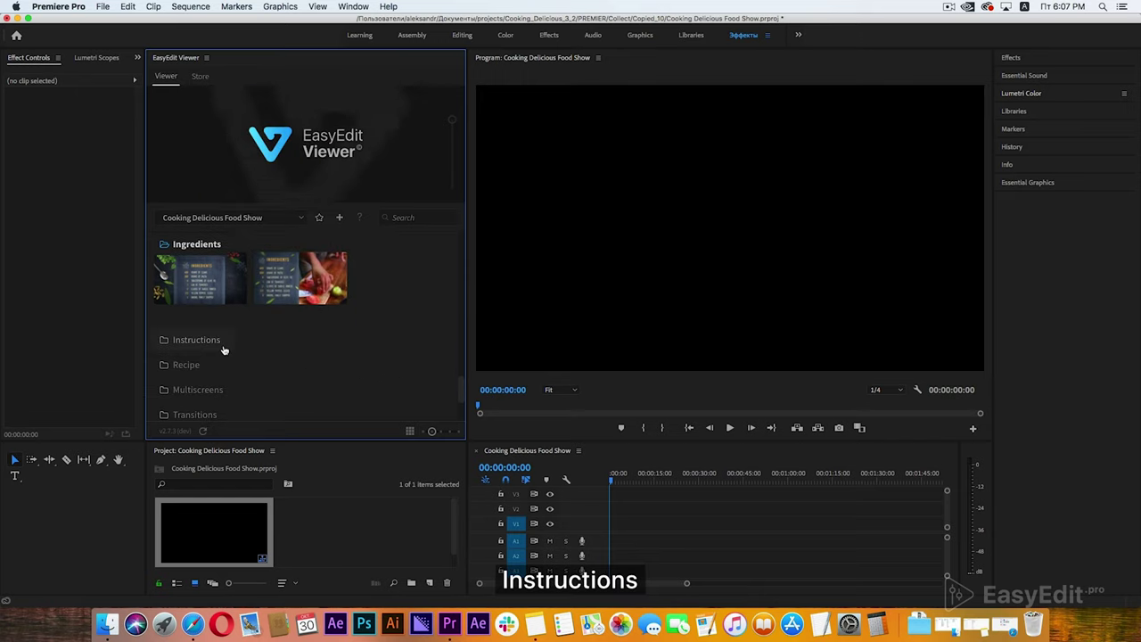
{"action": "left_click", "coordinate": [273, 345]}
{"action": "scroll", "coordinate": [384, 354], "scroll_direction": "down", "scroll_amount": 2}
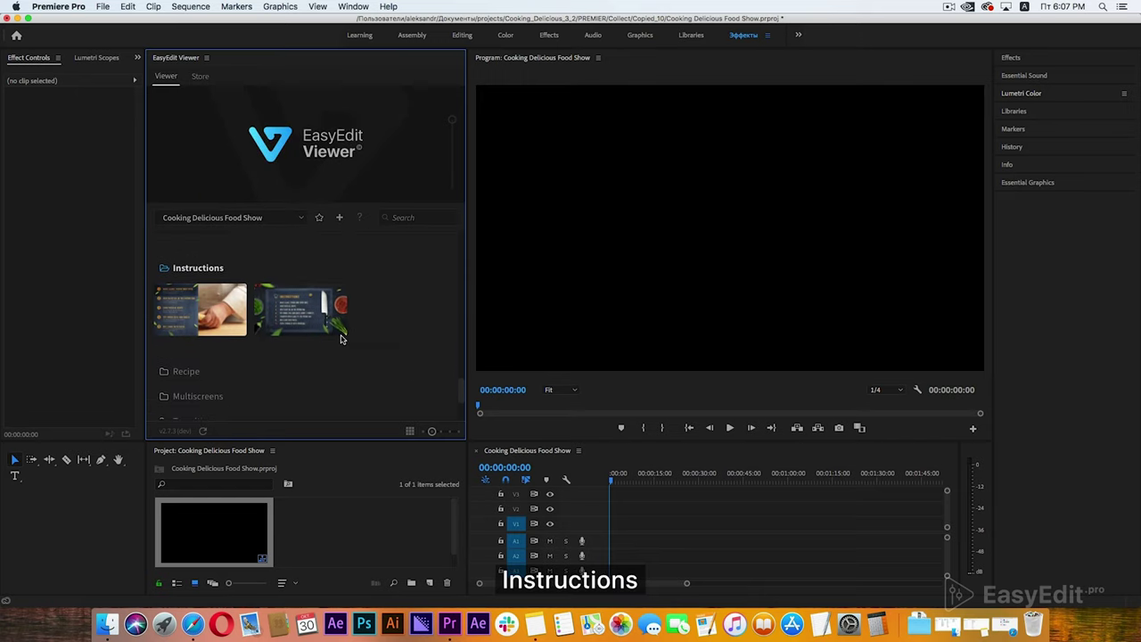
{"action": "mouse_move", "coordinate": [341, 338]}
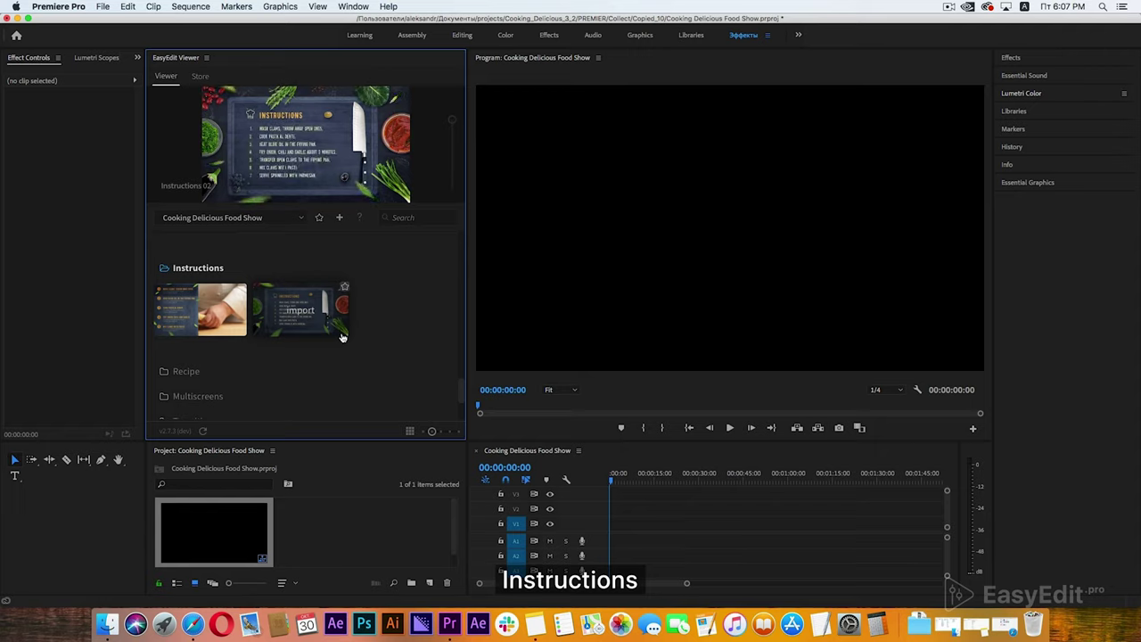
{"action": "scroll", "coordinate": [358, 338], "scroll_direction": "down", "scroll_amount": 1}
Step: Expand and preview the Recipe and Multiscreens templates
{"action": "left_click", "coordinate": [234, 319]}
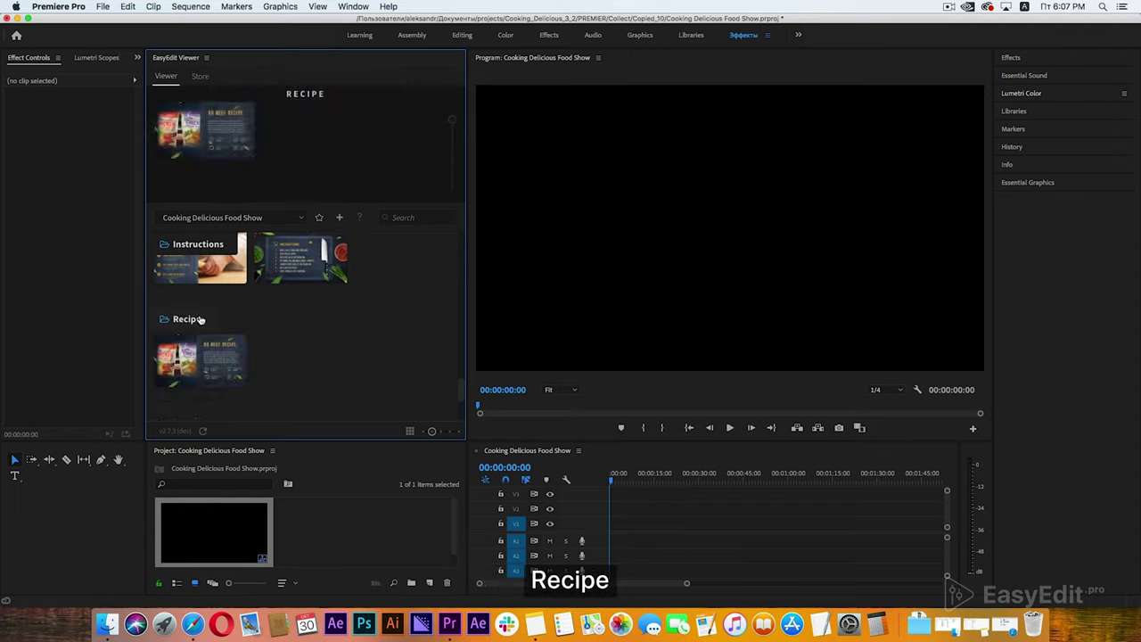
{"action": "mouse_move", "coordinate": [245, 352]}
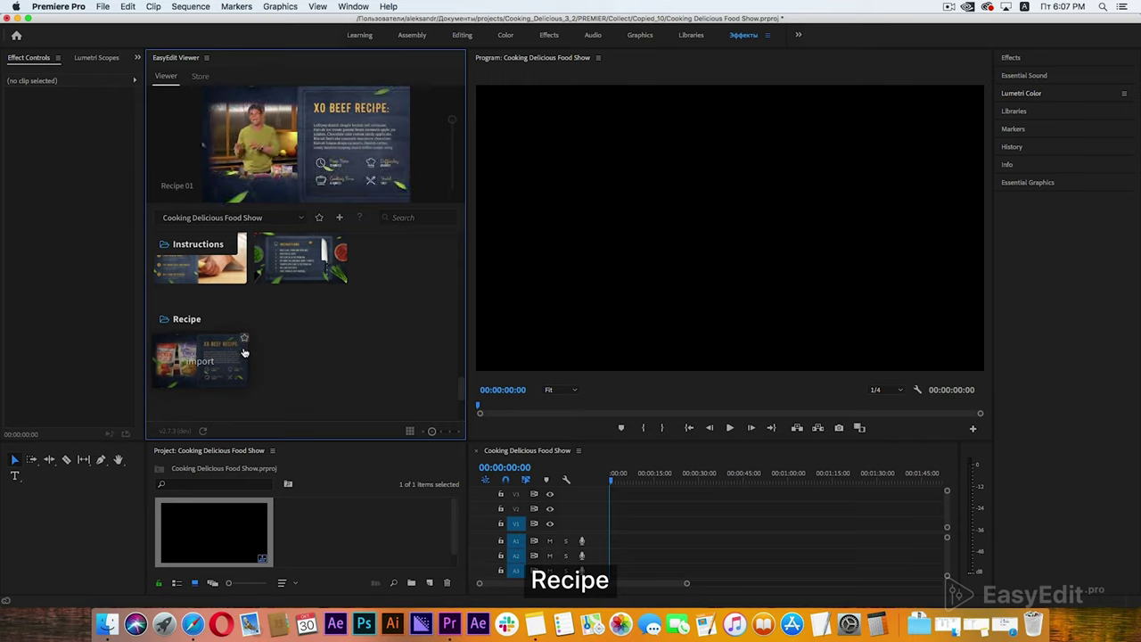
{"action": "scroll", "coordinate": [321, 351], "scroll_direction": "down", "scroll_amount": 2}
{"action": "scroll", "coordinate": [306, 339], "scroll_direction": "down", "scroll_amount": 1}
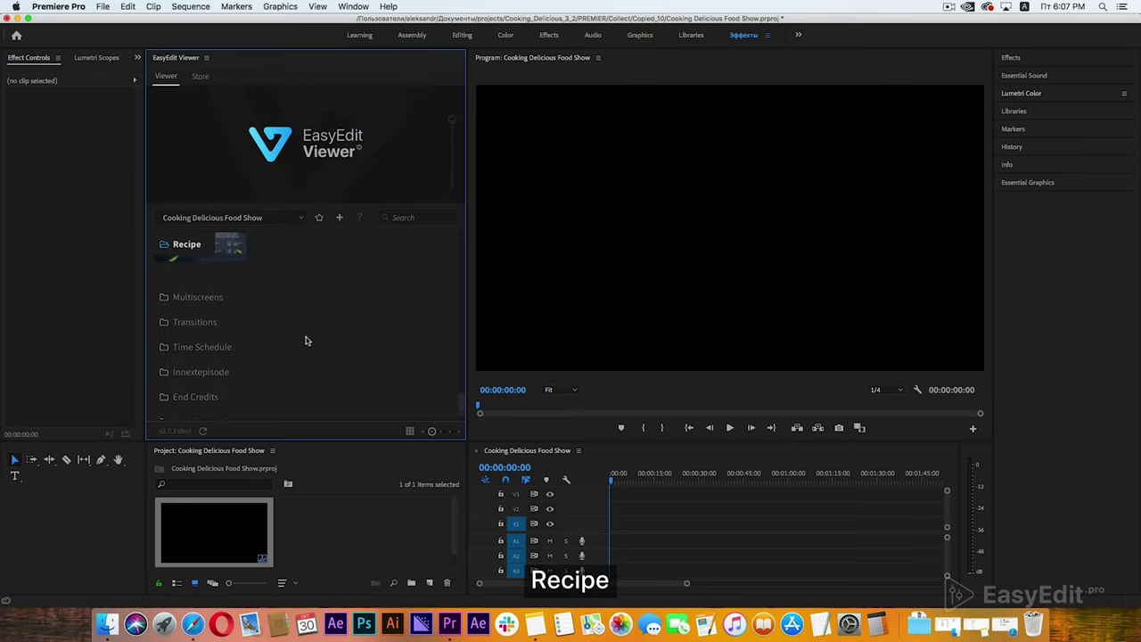
{"action": "left_click", "coordinate": [220, 303]}
{"action": "mouse_move", "coordinate": [309, 329]}
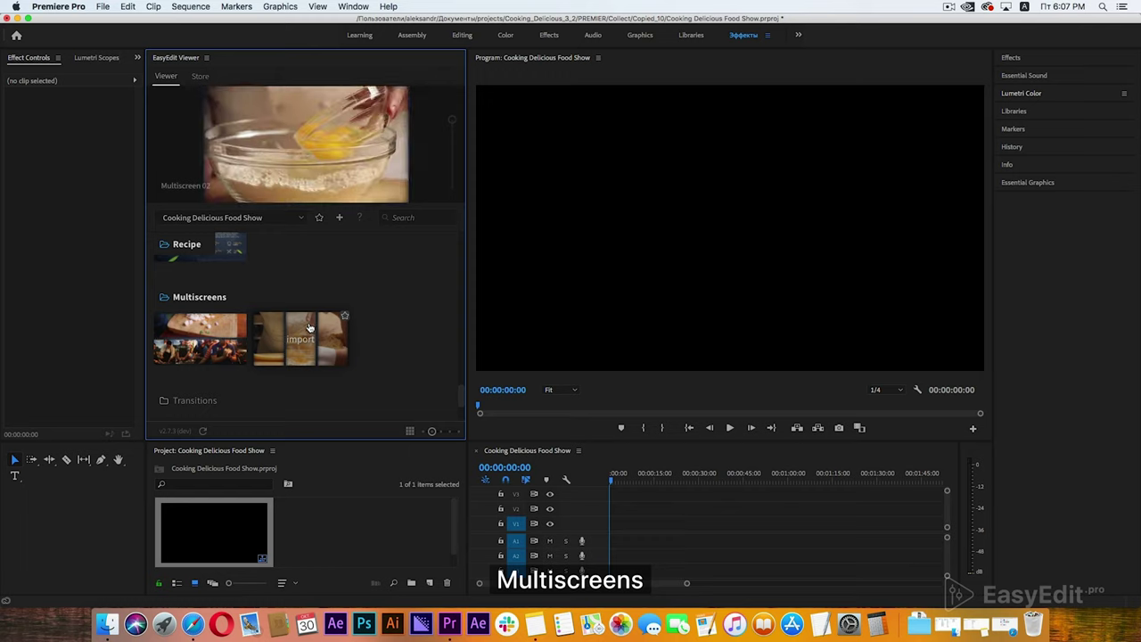
{"action": "scroll", "coordinate": [356, 341], "scroll_direction": "down", "scroll_amount": 2}
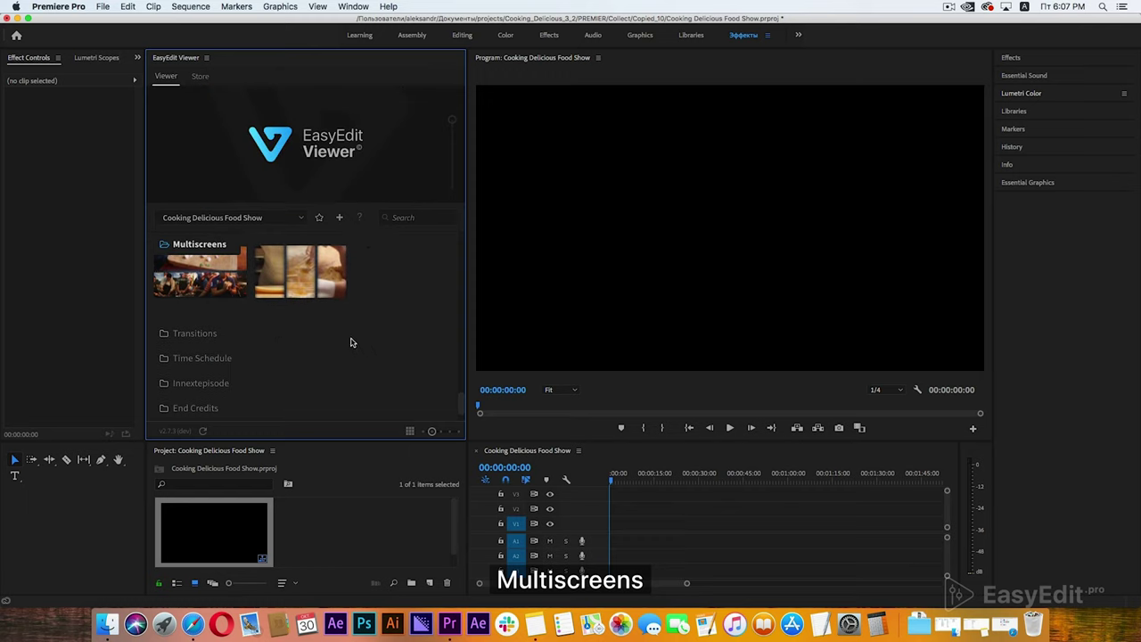
Step: Expand and preview the Transitions and Time Schedule templates
{"action": "left_click", "coordinate": [201, 333]}
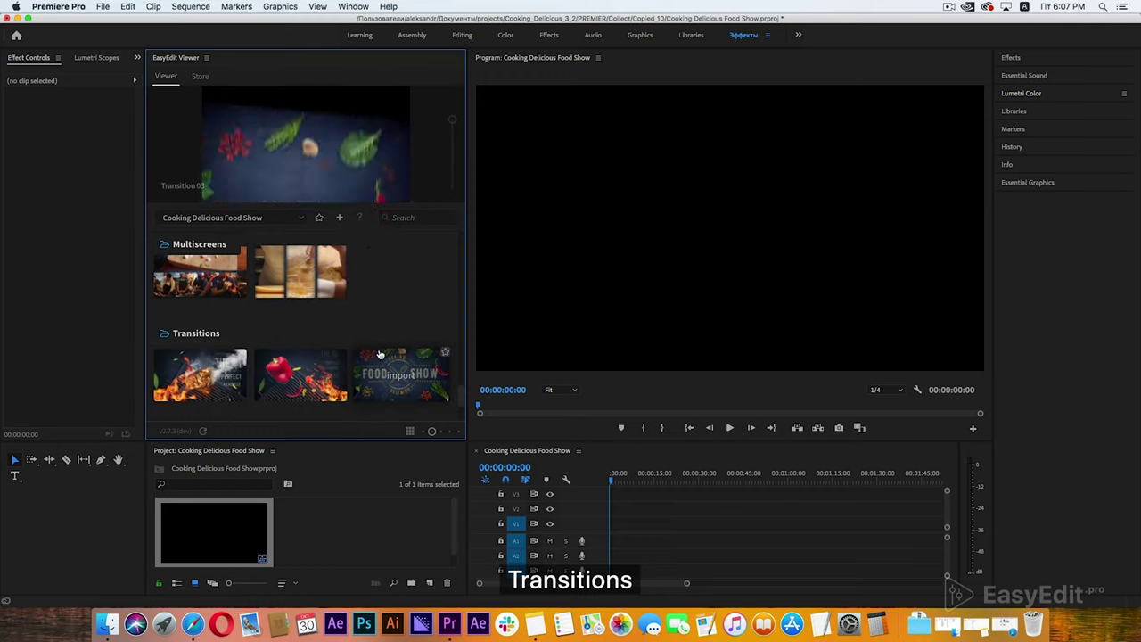
{"action": "mouse_move", "coordinate": [379, 355]}
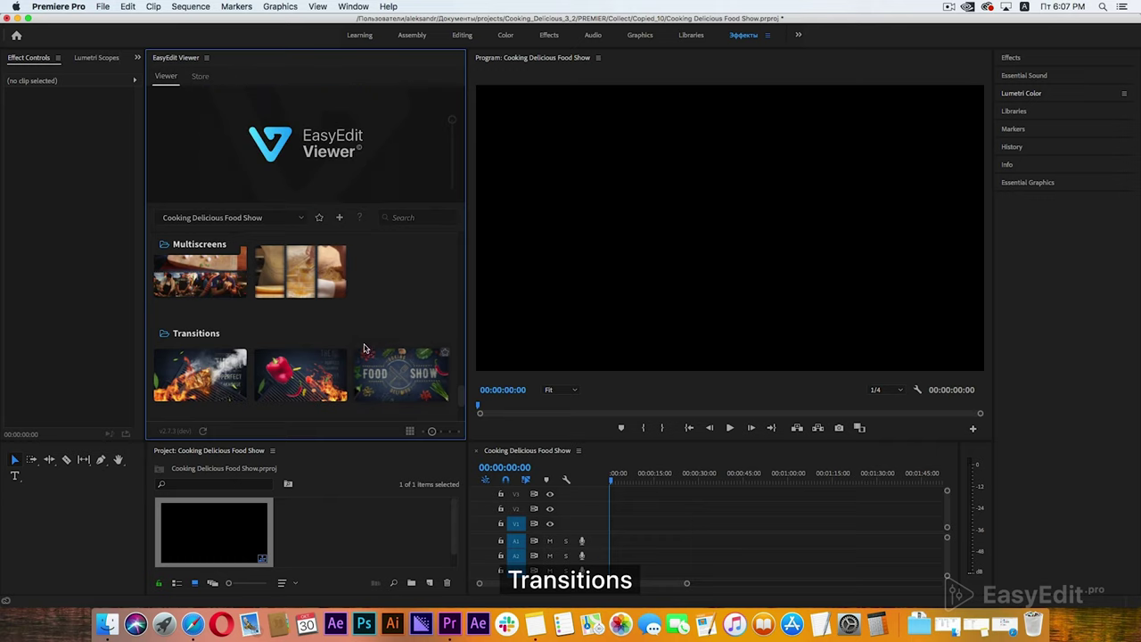
{"action": "scroll", "coordinate": [348, 344], "scroll_direction": "down", "scroll_amount": 2}
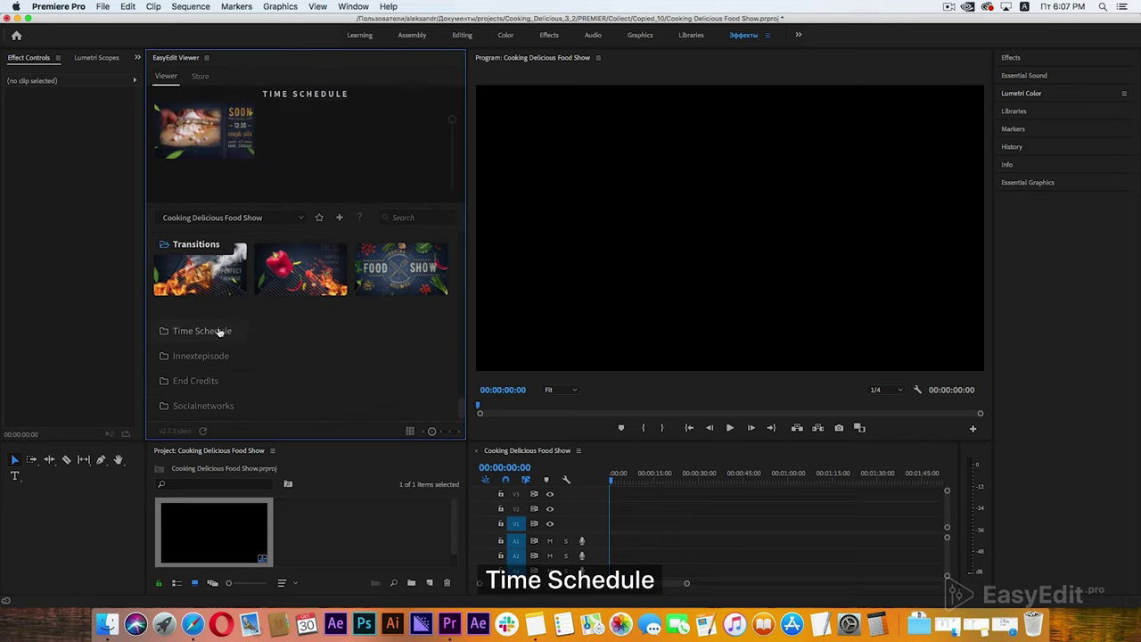
{"action": "left_click", "coordinate": [220, 332]}
{"action": "mouse_move", "coordinate": [244, 373]}
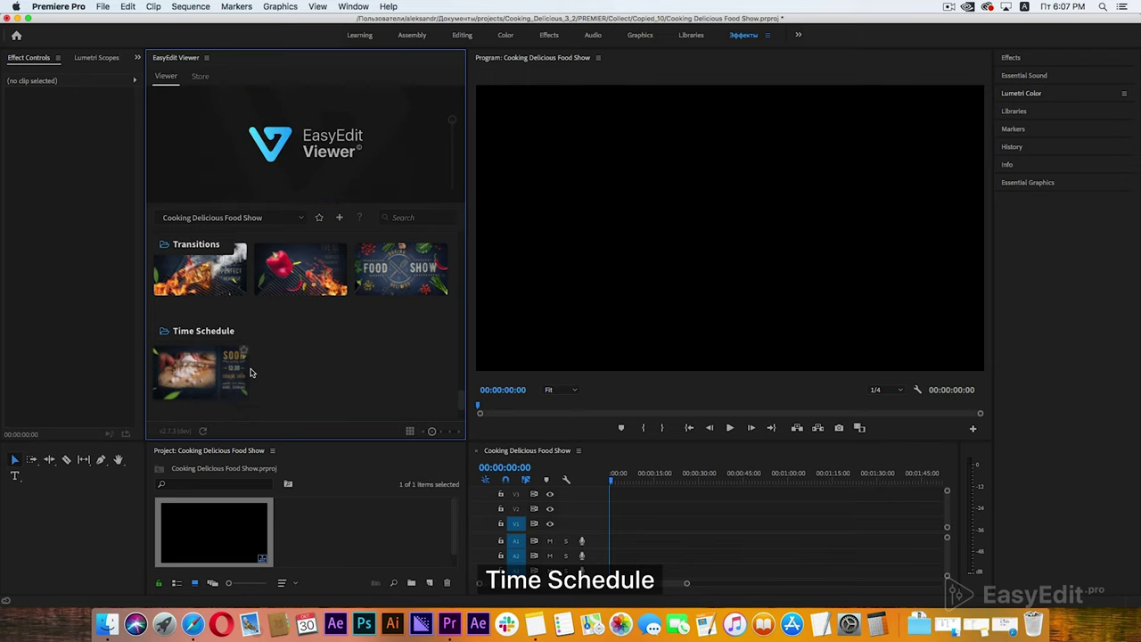
{"action": "scroll", "coordinate": [274, 373], "scroll_direction": "down", "scroll_amount": 2}
Step: Expand and preview the Innextepisode, End Credits and Socialnetworks templates
{"action": "left_click", "coordinate": [221, 358]}
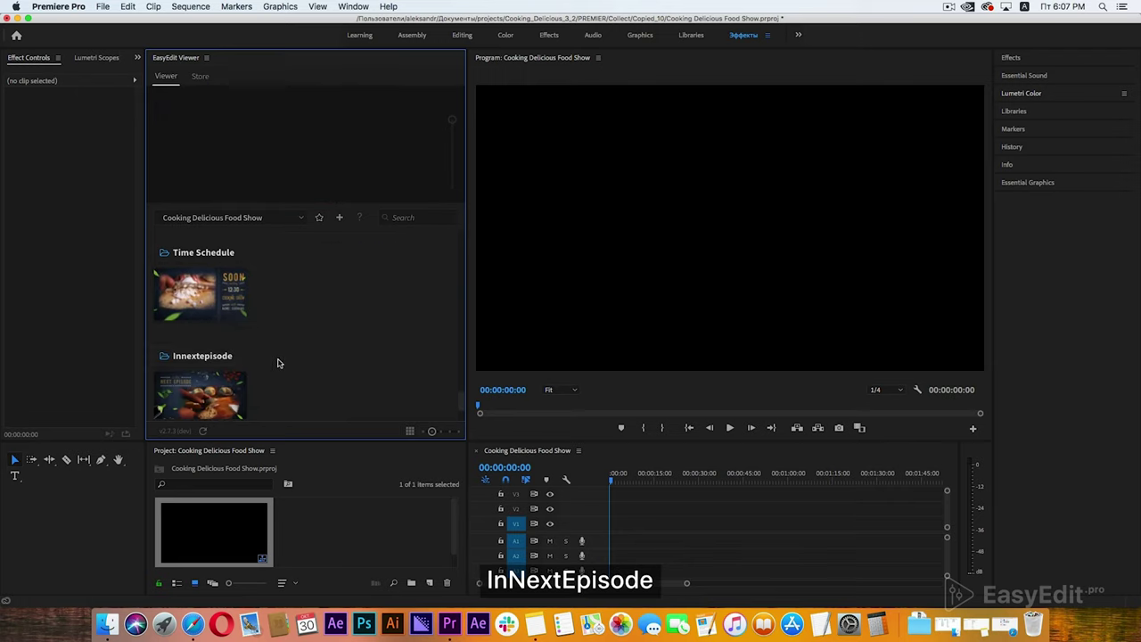
{"action": "mouse_move", "coordinate": [233, 390]}
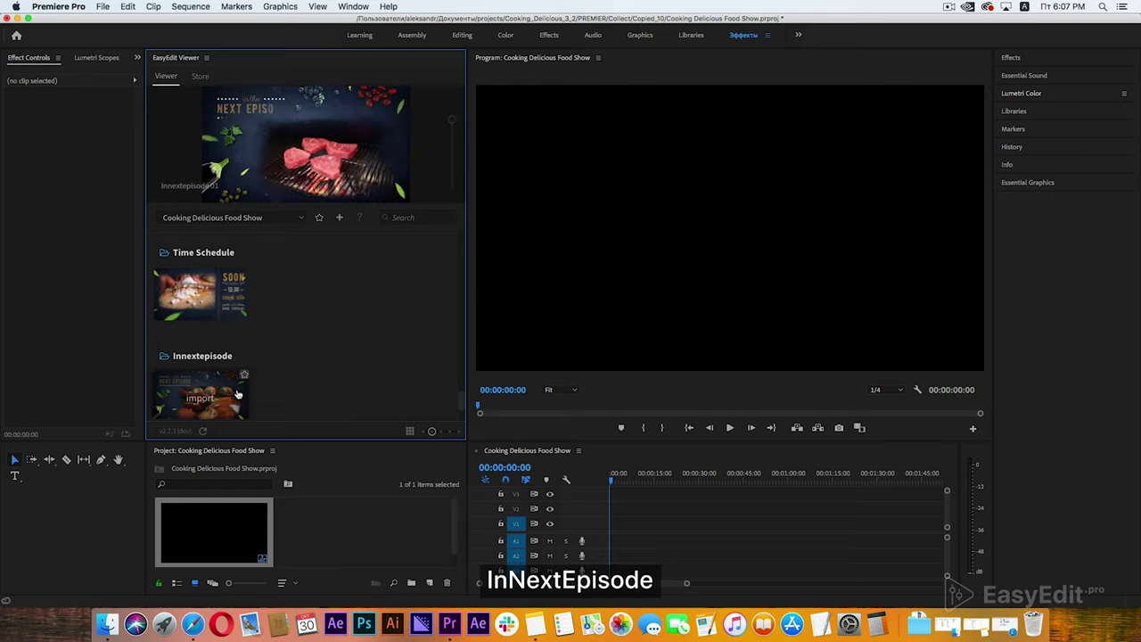
{"action": "scroll", "coordinate": [267, 383], "scroll_direction": "down", "scroll_amount": 2}
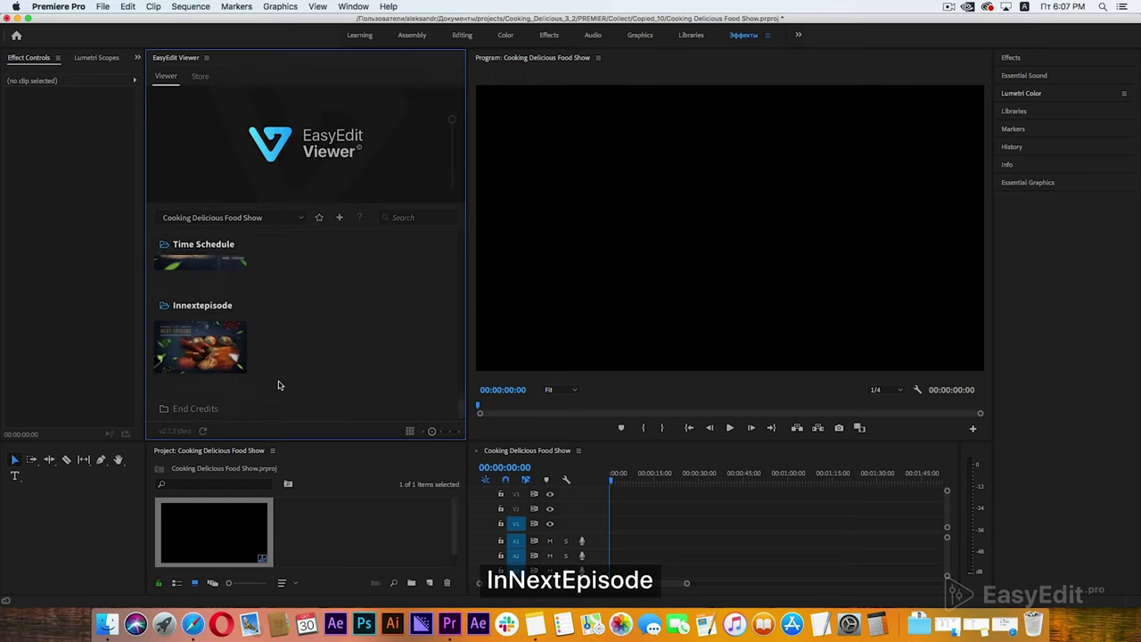
{"action": "left_click", "coordinate": [208, 382]}
{"action": "scroll", "coordinate": [365, 383], "scroll_direction": "down", "scroll_amount": 2}
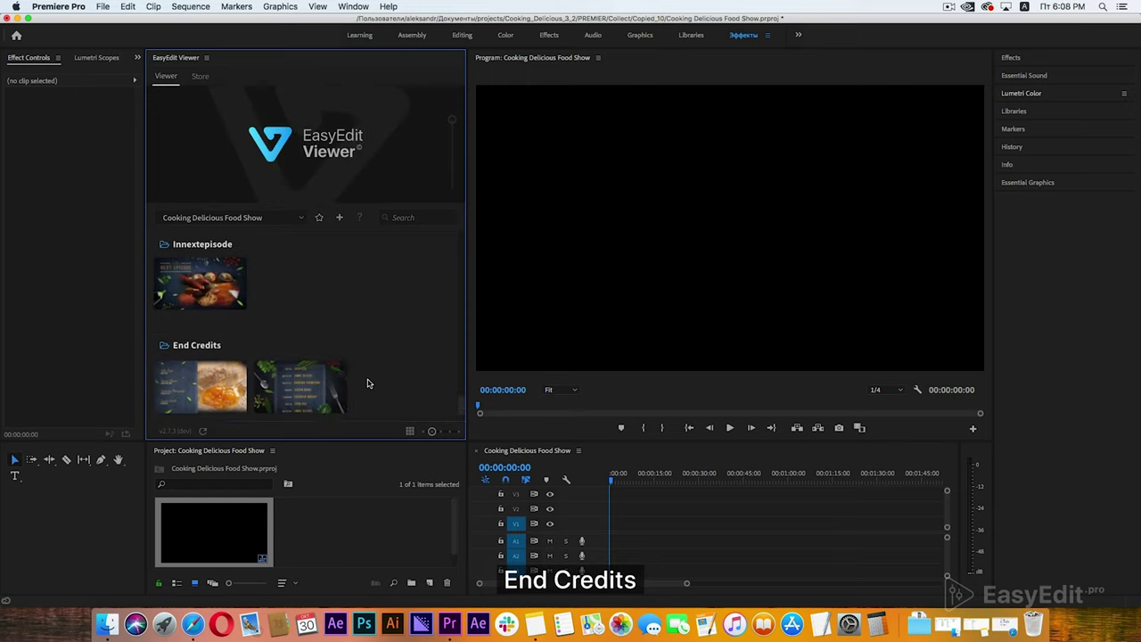
{"action": "mouse_move", "coordinate": [297, 373]}
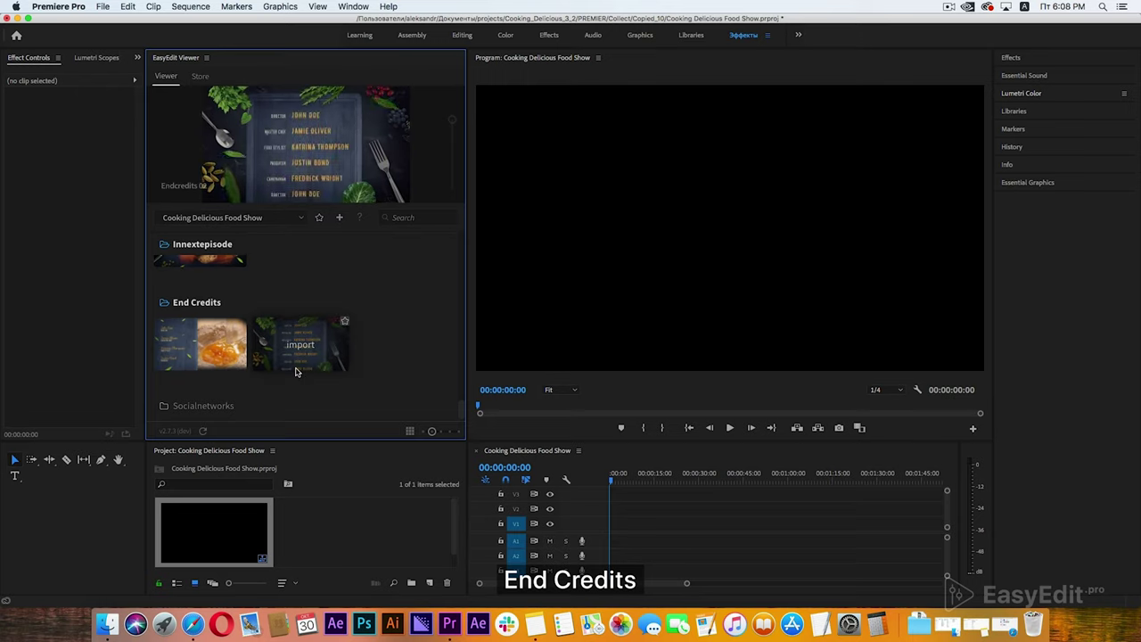
{"action": "left_click", "coordinate": [227, 404]}
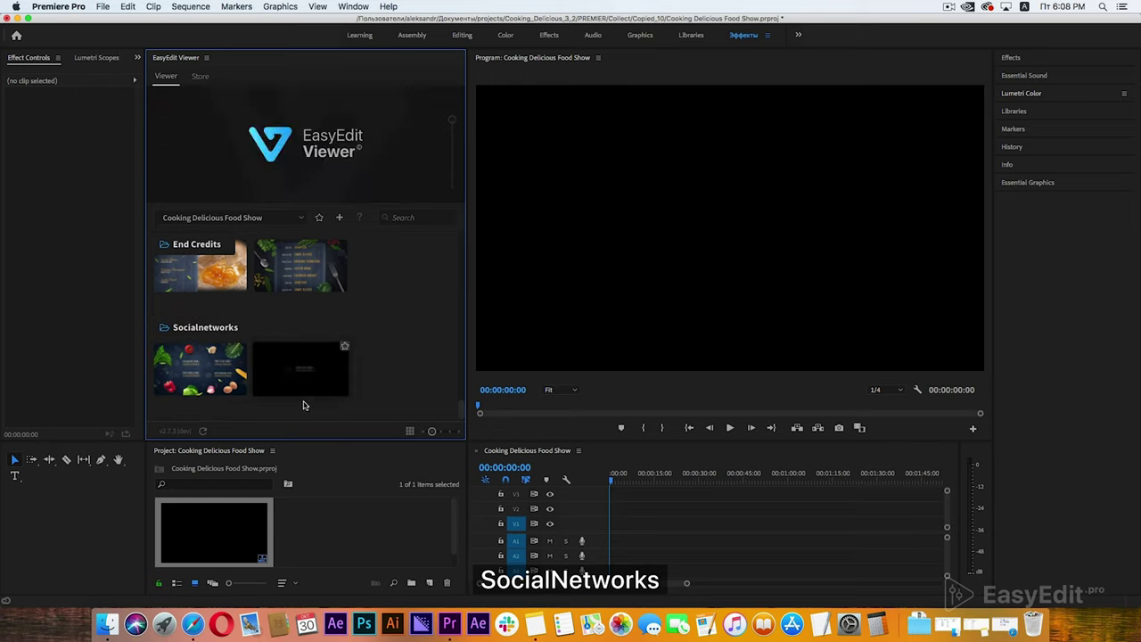
{"action": "mouse_move", "coordinate": [207, 394]}
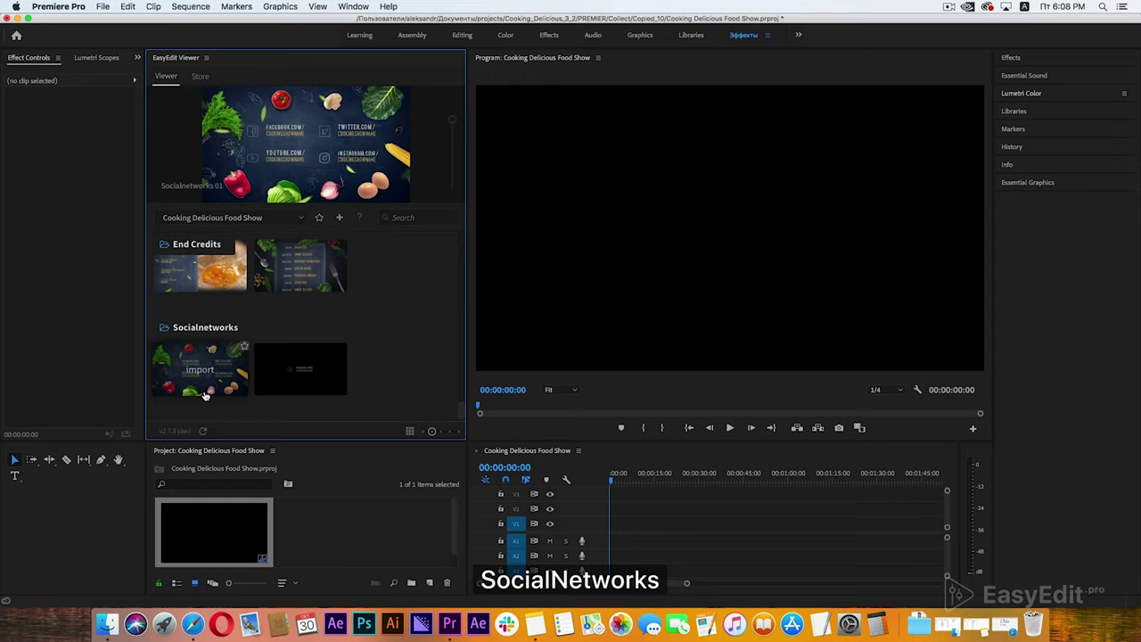
Step: Star EndCredits_02 and Transition_02 as favorites, then toggle the Favorites filter on and off
{"action": "scroll", "coordinate": [390, 353], "scroll_direction": "up", "scroll_amount": 2}
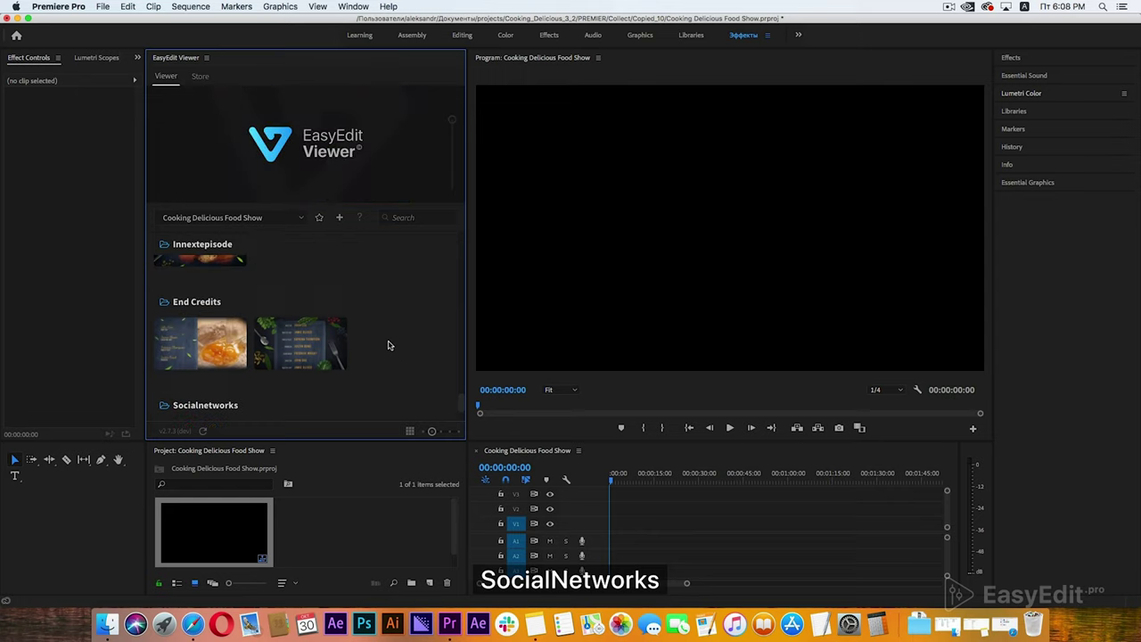
{"action": "left_click", "coordinate": [348, 322]}
{"action": "scroll", "coordinate": [363, 315], "scroll_direction": "up", "scroll_amount": 1}
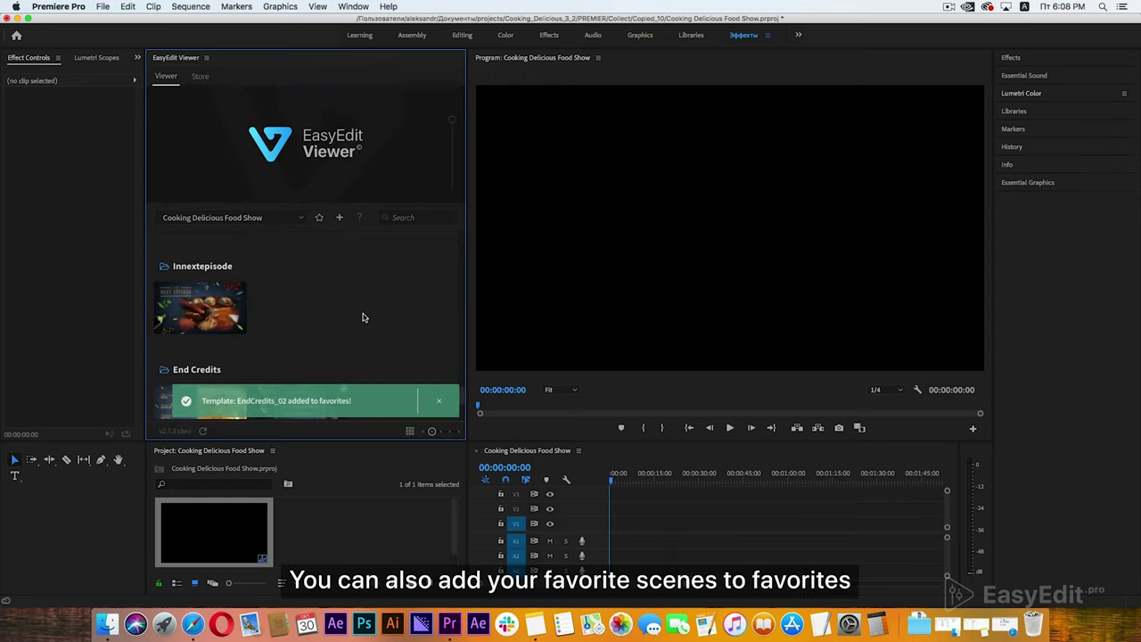
{"action": "scroll", "coordinate": [362, 316], "scroll_direction": "up", "scroll_amount": 2}
{"action": "scroll", "coordinate": [361, 316], "scroll_direction": "up", "scroll_amount": 2}
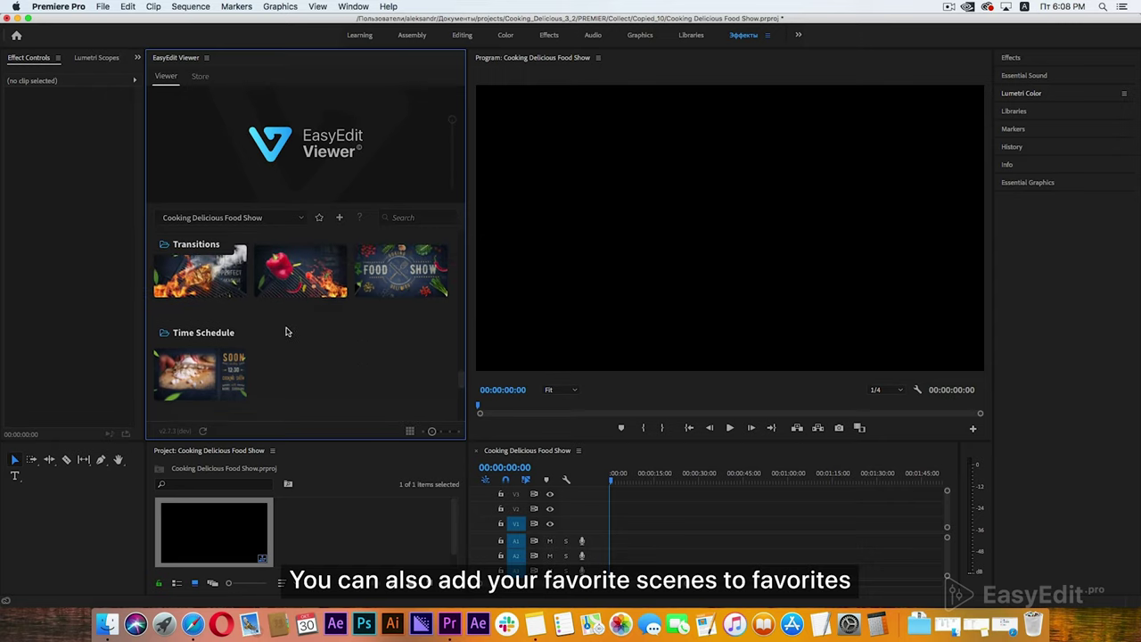
{"action": "scroll", "coordinate": [294, 323], "scroll_direction": "up", "scroll_amount": 1}
{"action": "mouse_move", "coordinate": [312, 294]}
{"action": "left_click", "coordinate": [345, 274]}
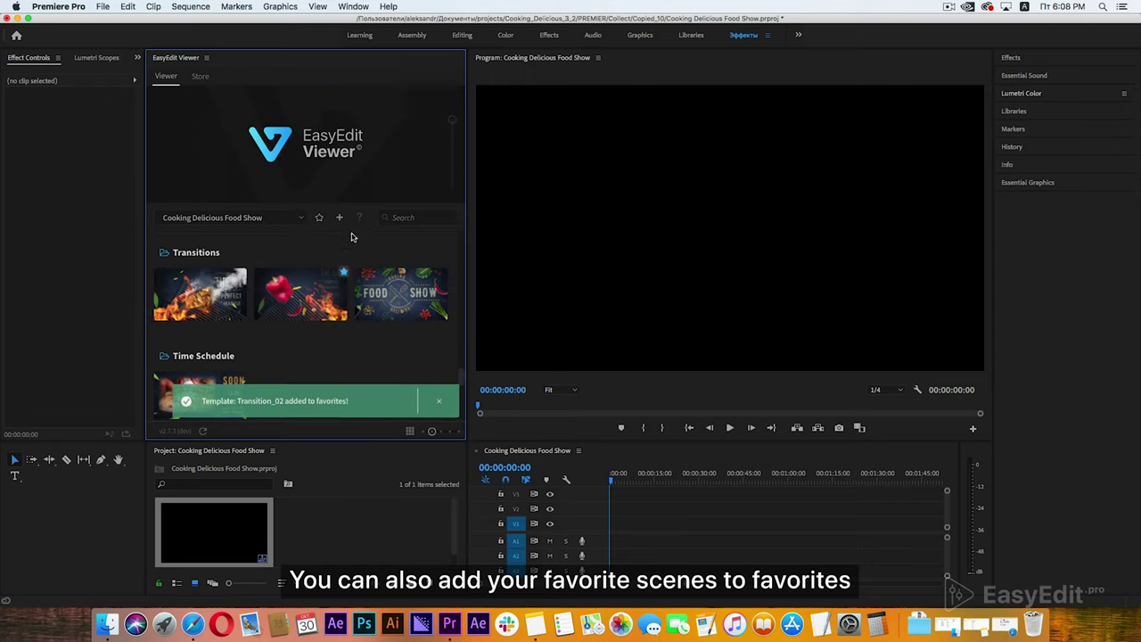
{"action": "left_click", "coordinate": [320, 219]}
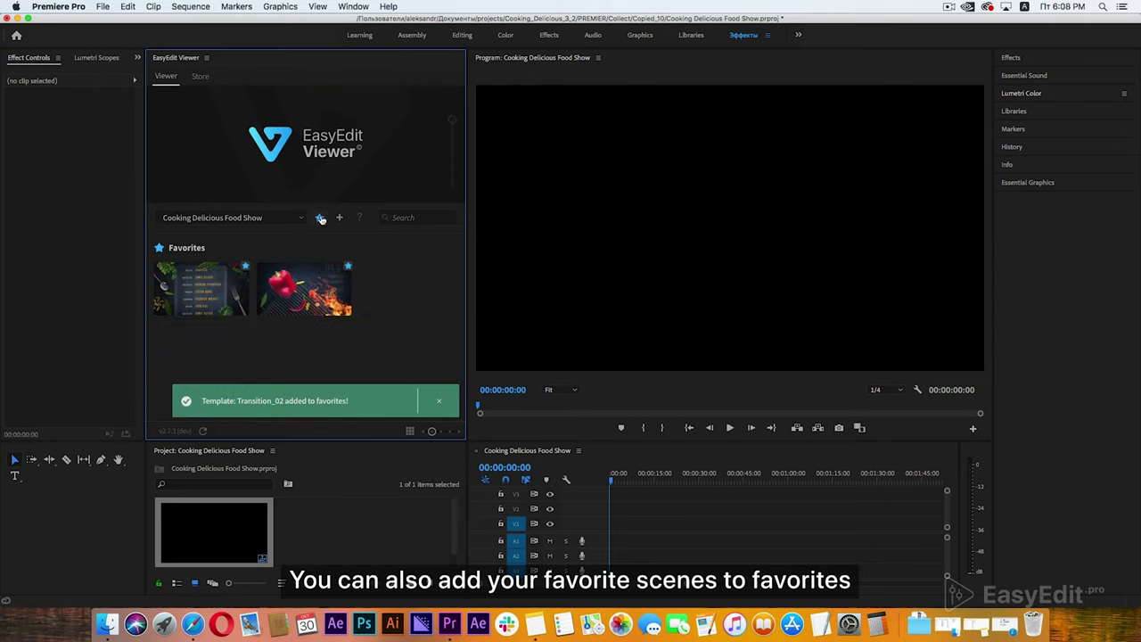
{"action": "left_click", "coordinate": [320, 219]}
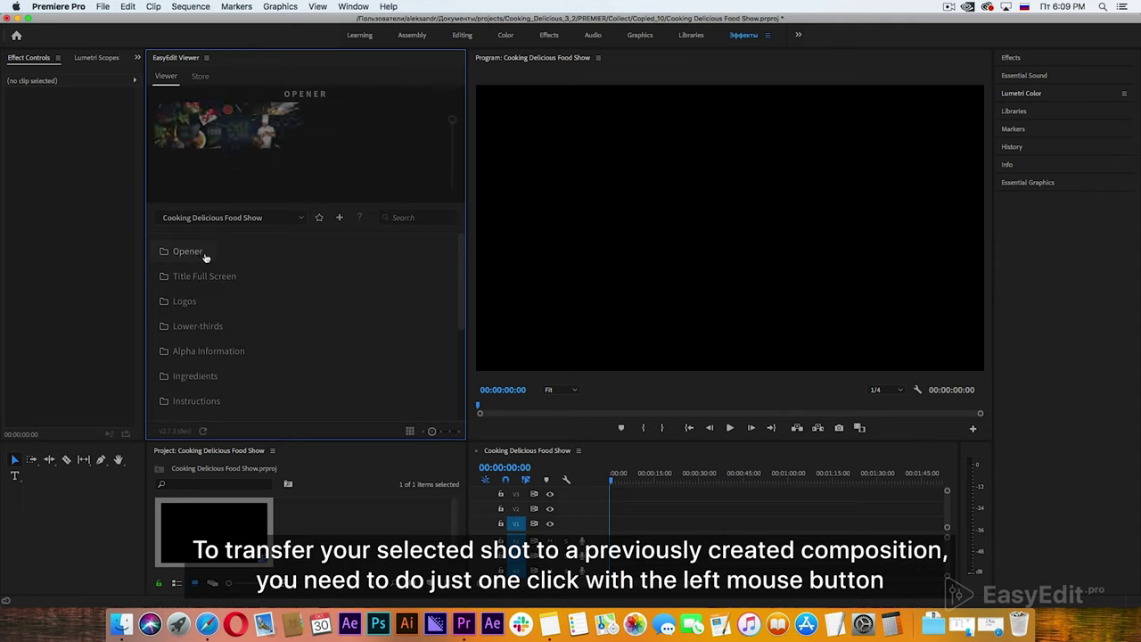
Step: Import the Food Show opener template from the Opener category
{"action": "left_click", "coordinate": [205, 254]}
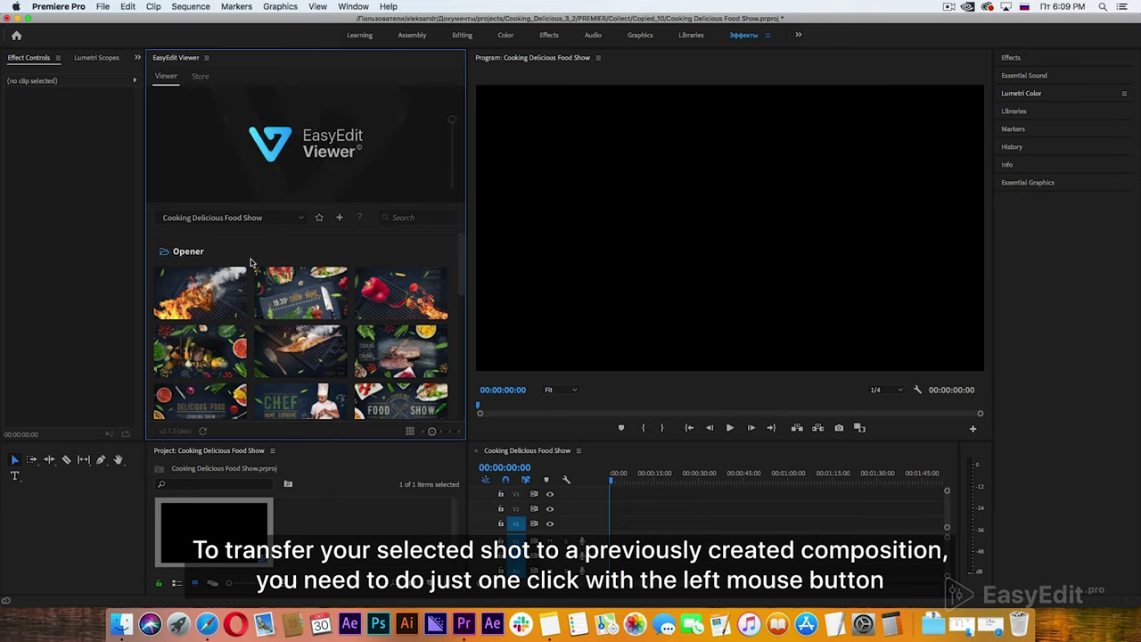
{"action": "scroll", "coordinate": [303, 285], "scroll_direction": "down", "scroll_amount": 5}
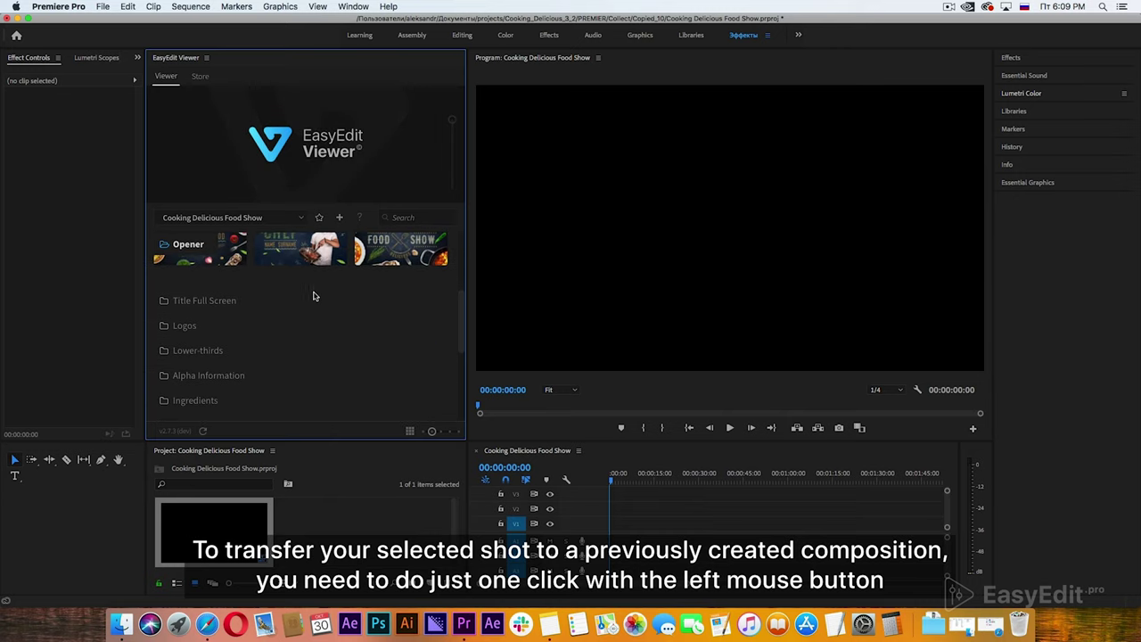
{"action": "left_click", "coordinate": [401, 249]}
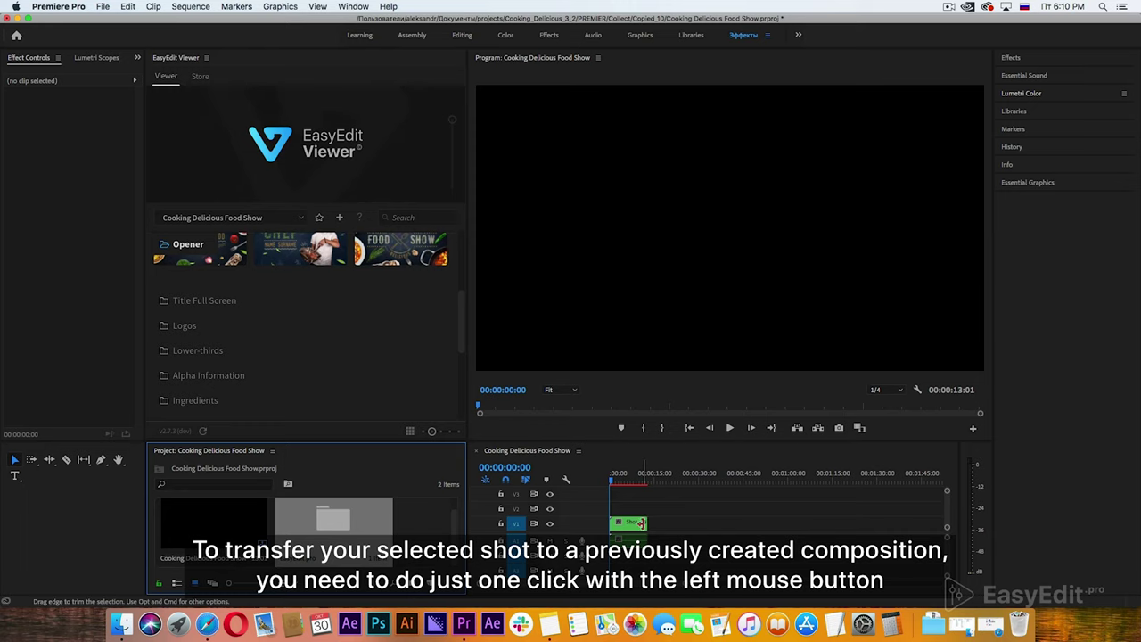
Step: Open the Shot_09_#01 sequence, play its preview, and select the opener clip
{"action": "left_click", "coordinate": [632, 520]}
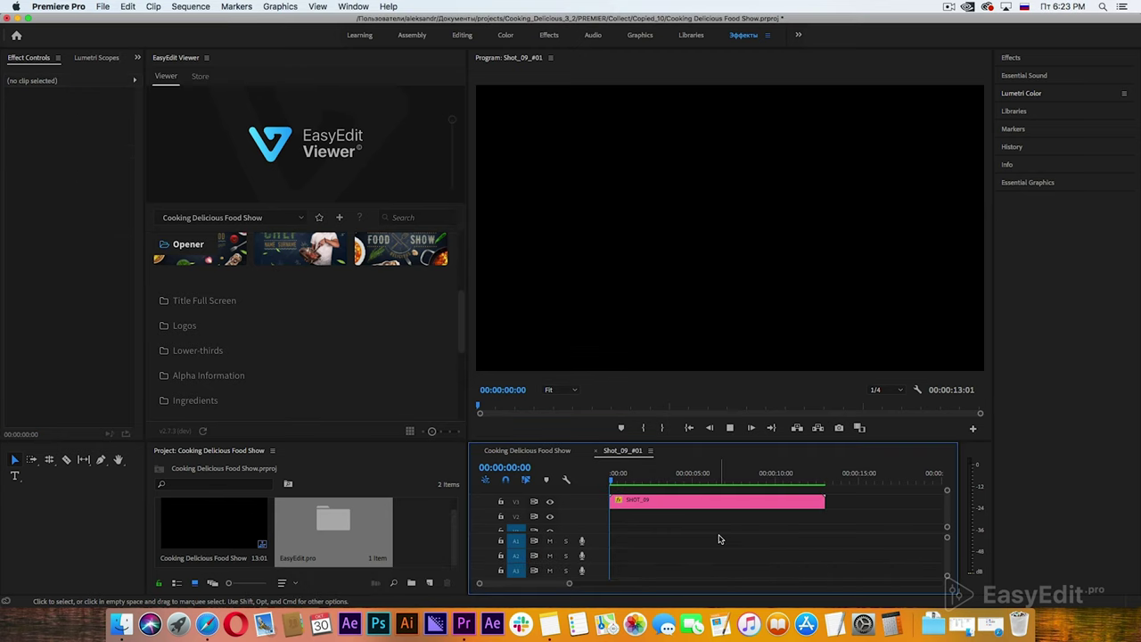
{"action": "key", "text": "space"}
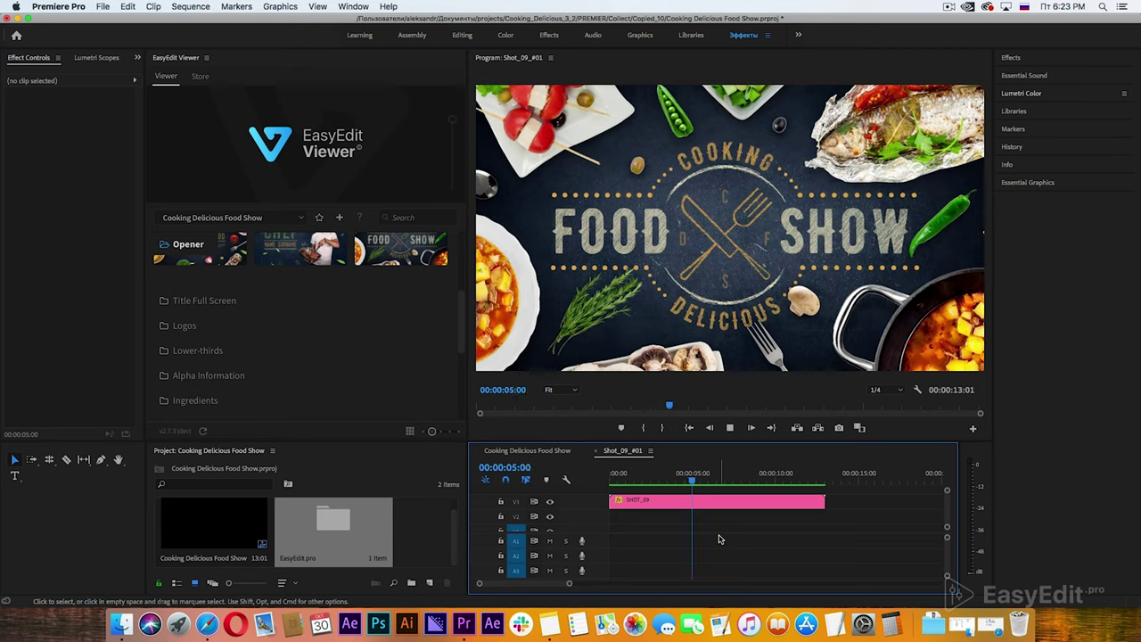
{"action": "key", "text": "space"}
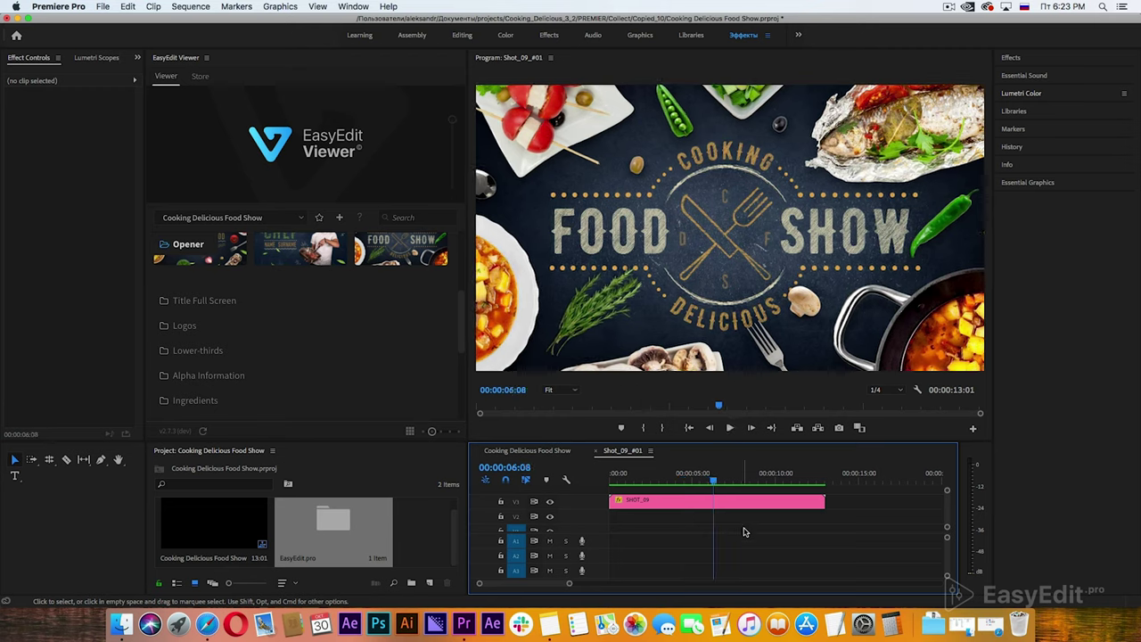
{"action": "left_click", "coordinate": [750, 503]}
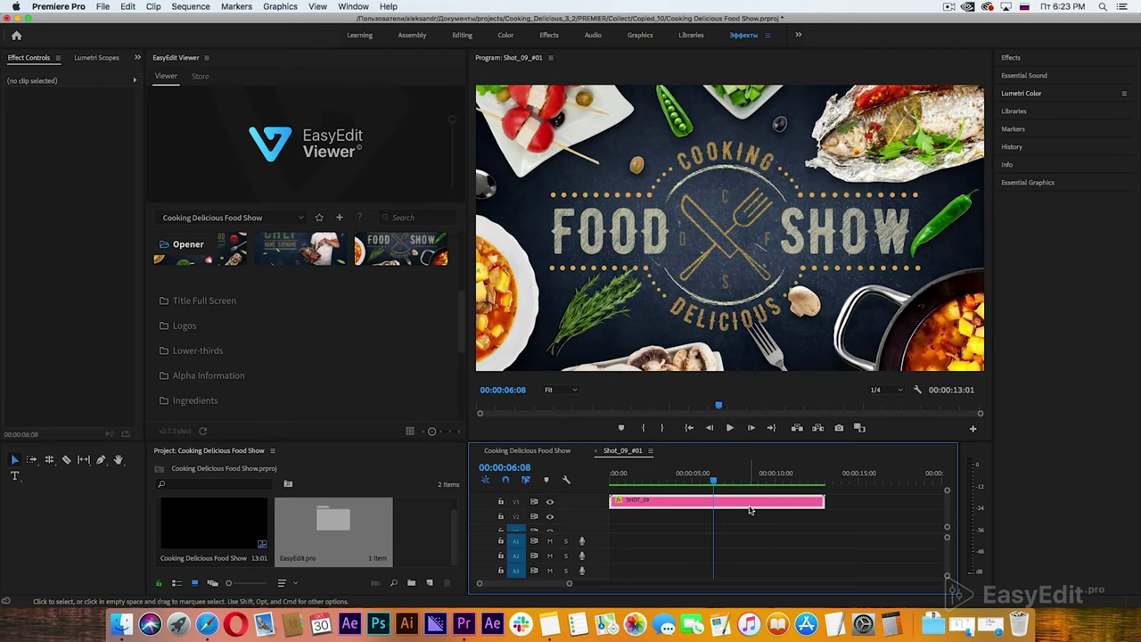
Step: Step the MAIN CONFIG Logos value through the variants until it reaches 5, the chef-head logo
{"action": "left_click", "coordinate": [1075, 186]}
{"action": "scroll", "coordinate": [1001, 229], "scroll_direction": "down", "scroll_amount": 5}
{"action": "scroll", "coordinate": [1001, 229], "scroll_direction": "down", "scroll_amount": 5}
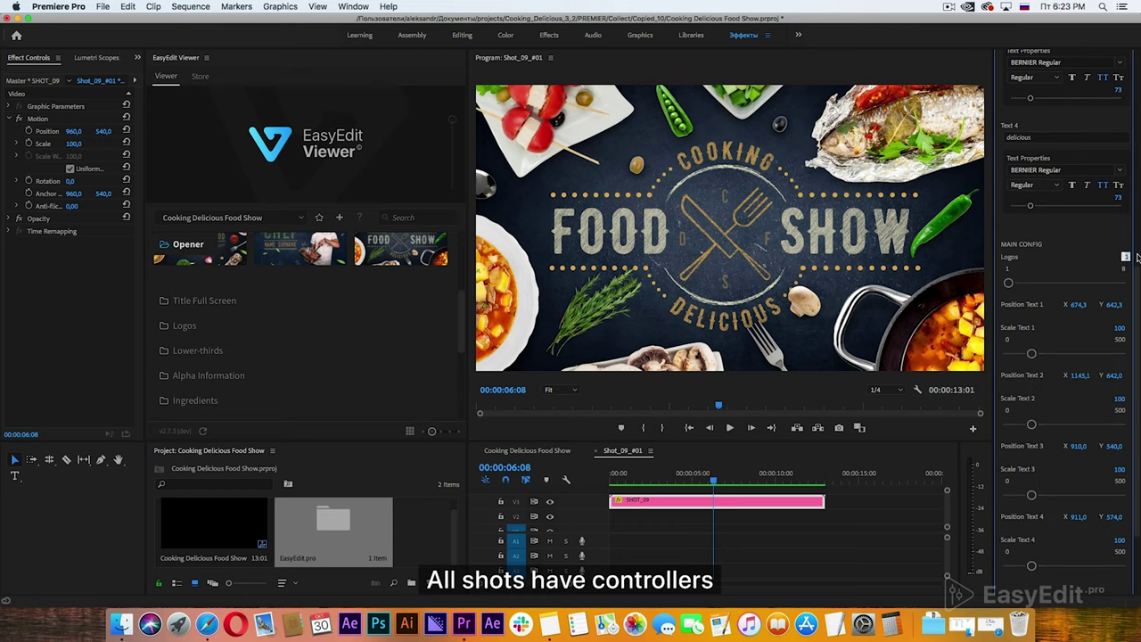
{"action": "key", "text": "Return"}
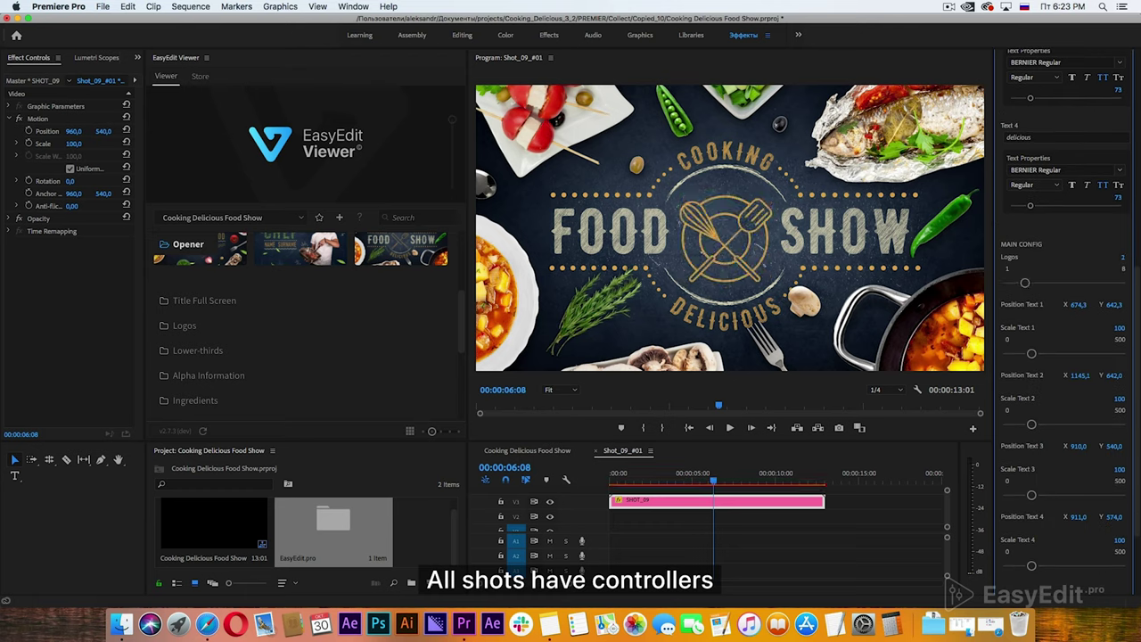
{"action": "left_click_drag", "start_coordinate": [1123, 257], "coordinate": [1126, 259]}
{"action": "key", "text": "Return"}
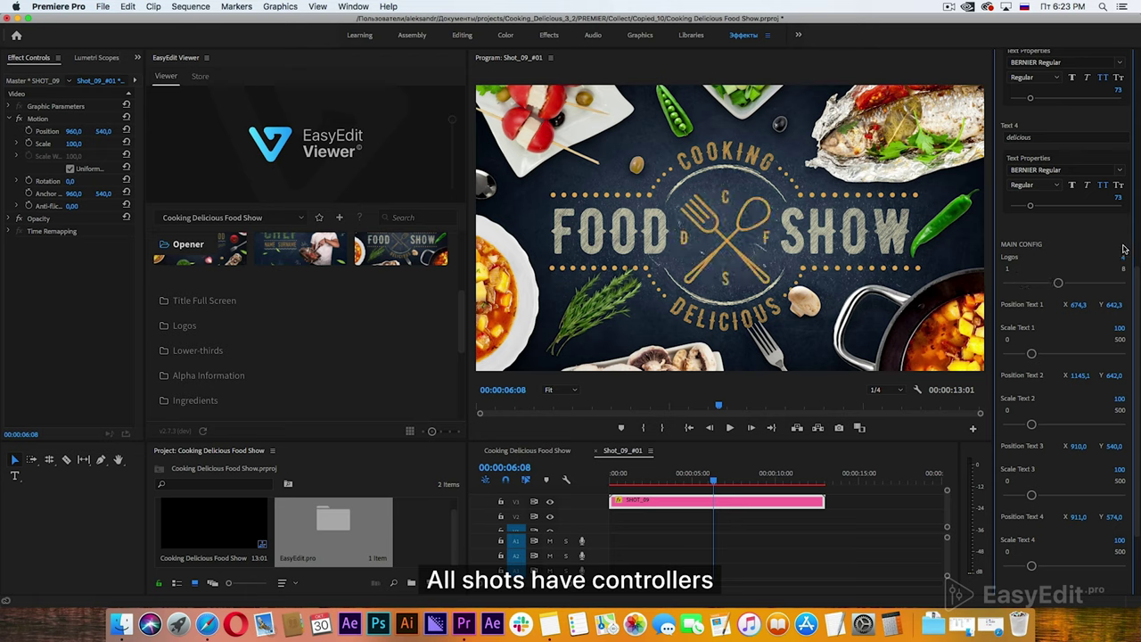
{"action": "left_click_drag", "start_coordinate": [1125, 256], "coordinate": [1126, 257]}
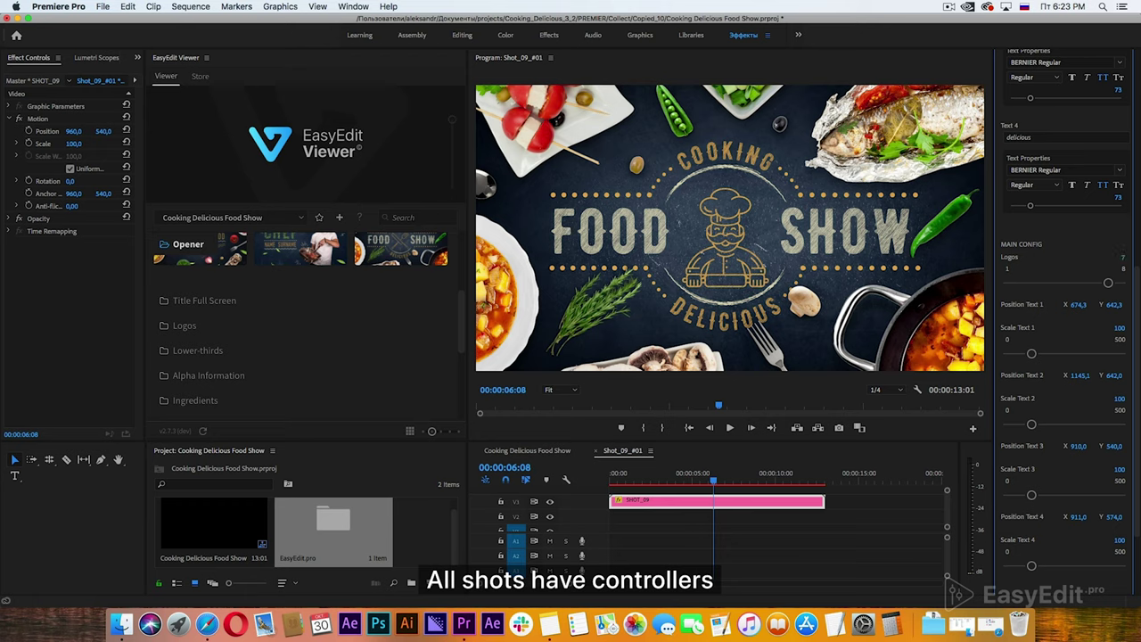
{"action": "key", "text": "Return"}
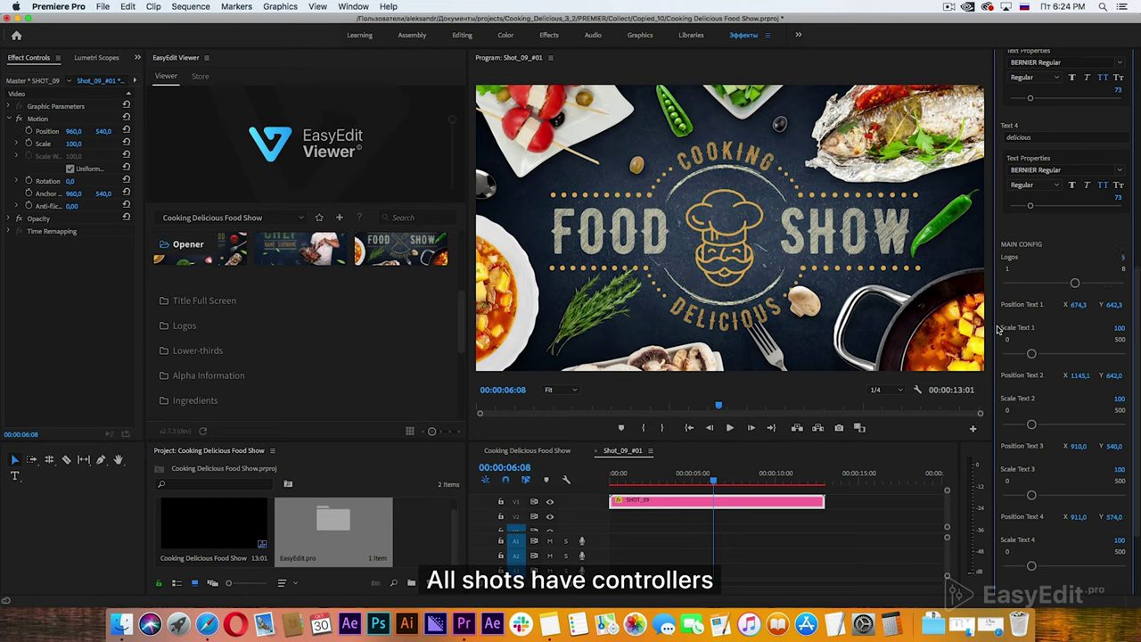
{"action": "scroll", "coordinate": [999, 330], "scroll_direction": "up", "scroll_amount": 10}
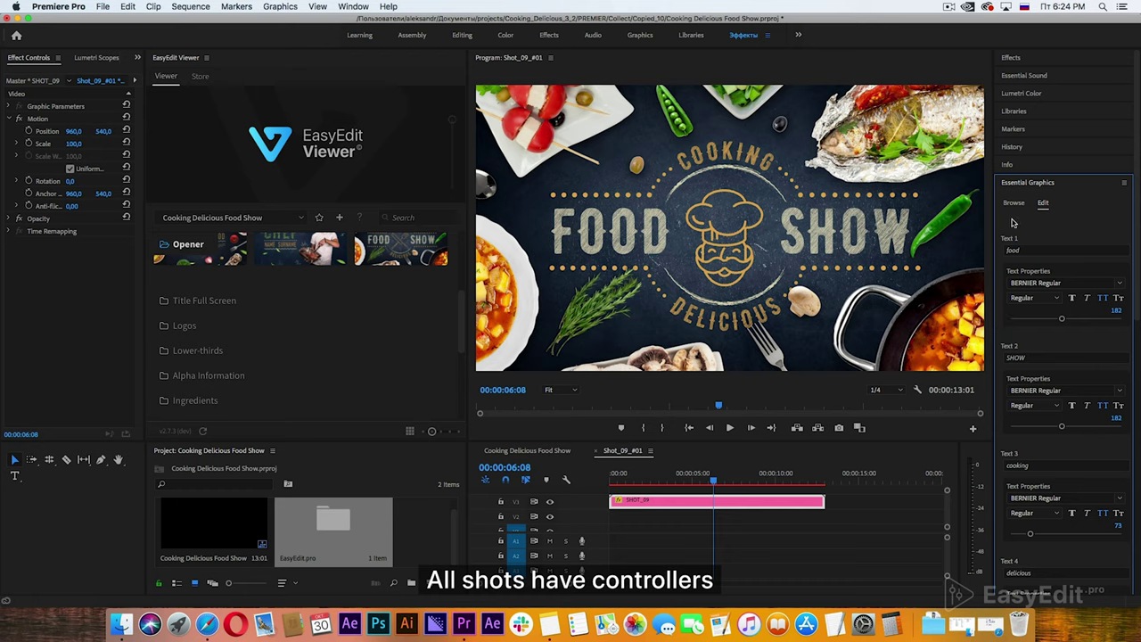
Step: Set Text 1 and Text 2 to Hello, Text 3 to easyedit and Text 4 to studio
{"action": "left_click", "coordinate": [1031, 251]}
{"action": "type", "text": "Hello"}
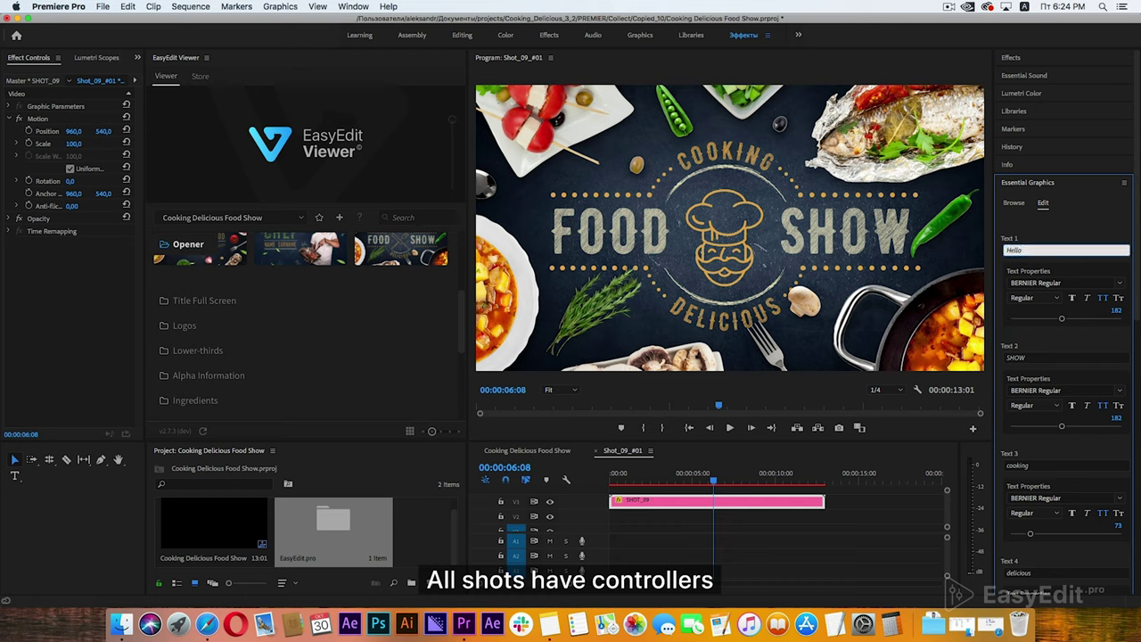
{"action": "key", "text": "Return"}
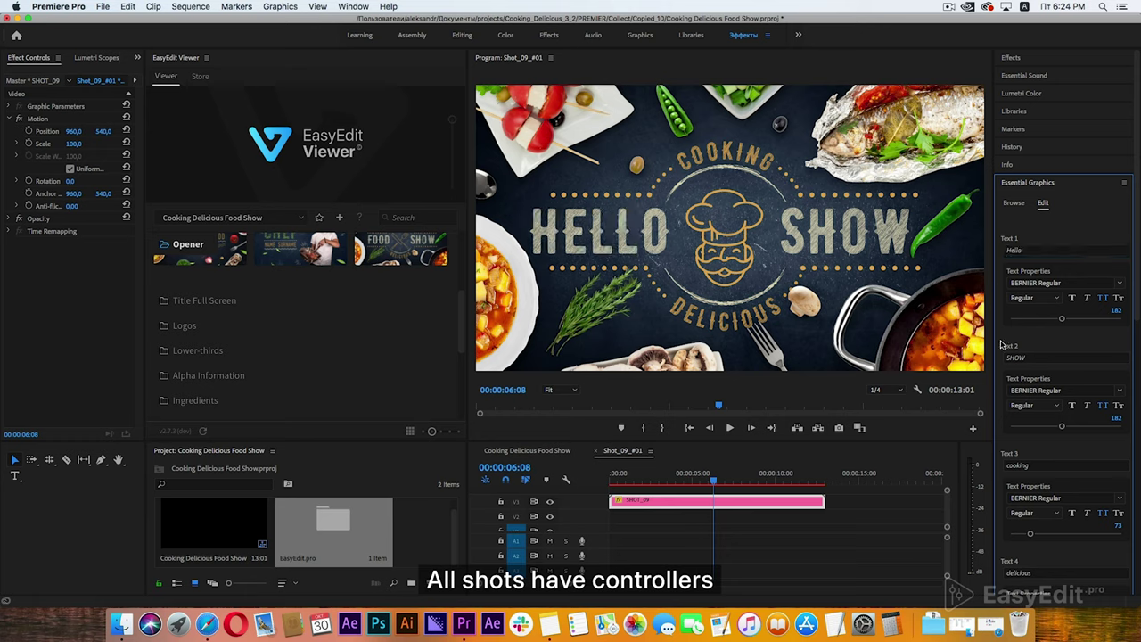
{"action": "left_click", "coordinate": [1034, 357]}
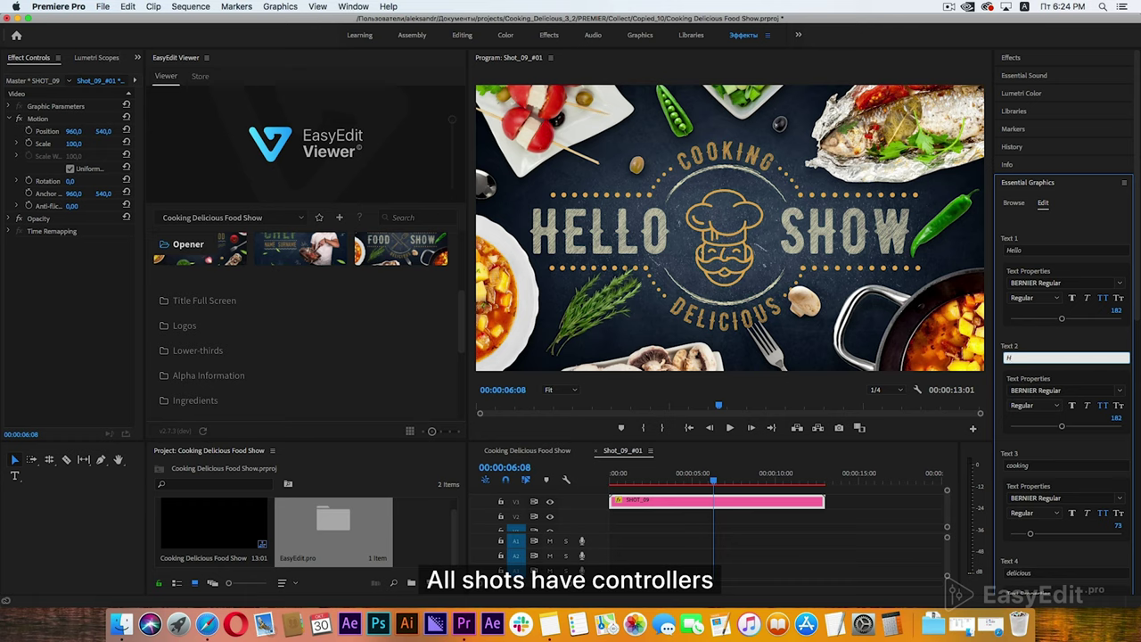
{"action": "key", "text": "Return"}
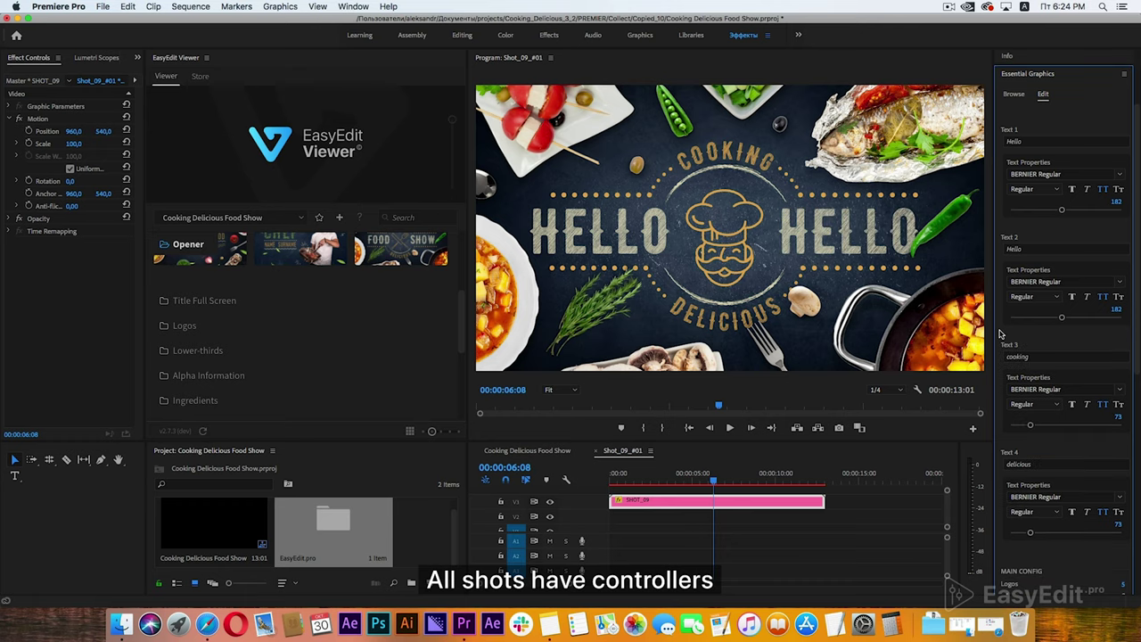
{"action": "scroll", "coordinate": [1003, 337], "scroll_direction": "down", "scroll_amount": 5}
{"action": "left_click", "coordinate": [1051, 251]}
{"action": "type", "text": "easyedit"}
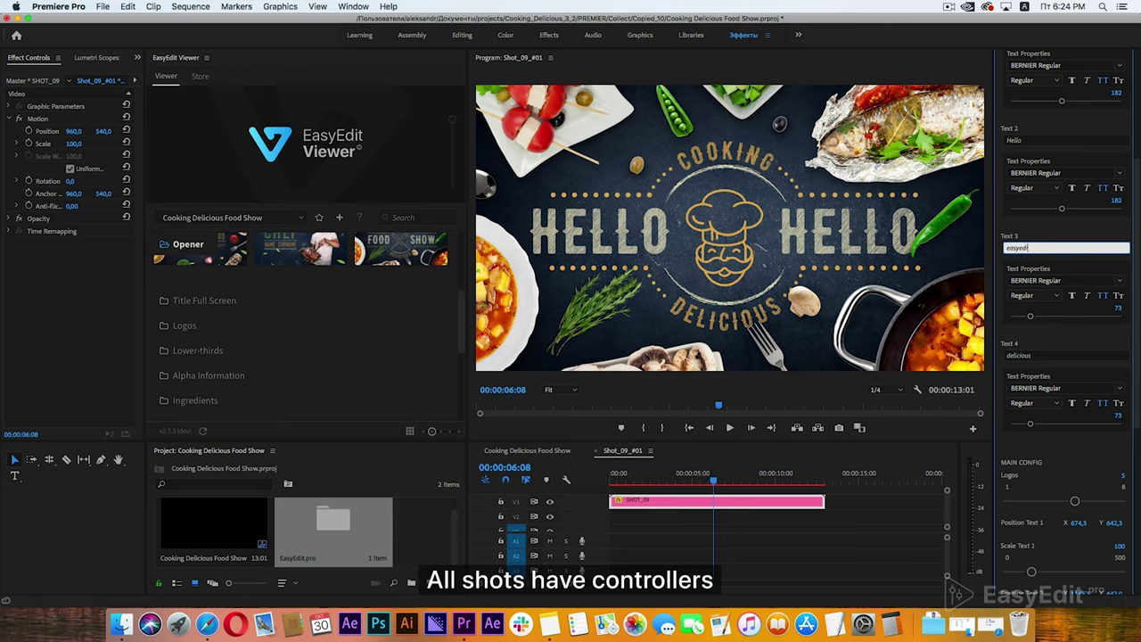
{"action": "key", "text": "Return"}
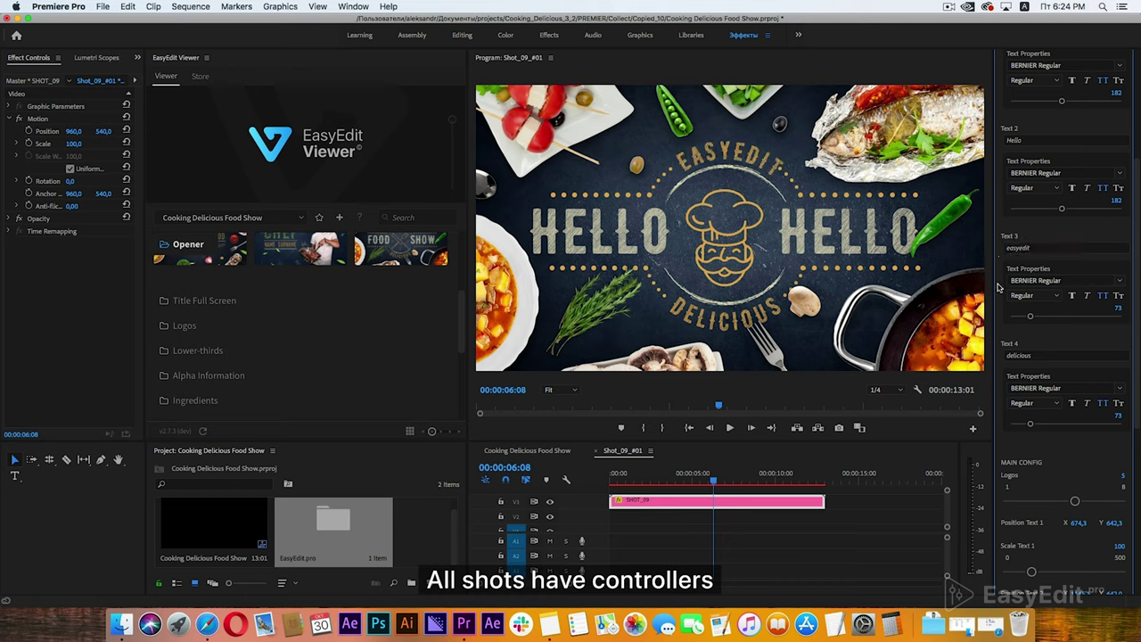
{"action": "left_click", "coordinate": [1041, 356]}
{"action": "type", "text": "studio"}
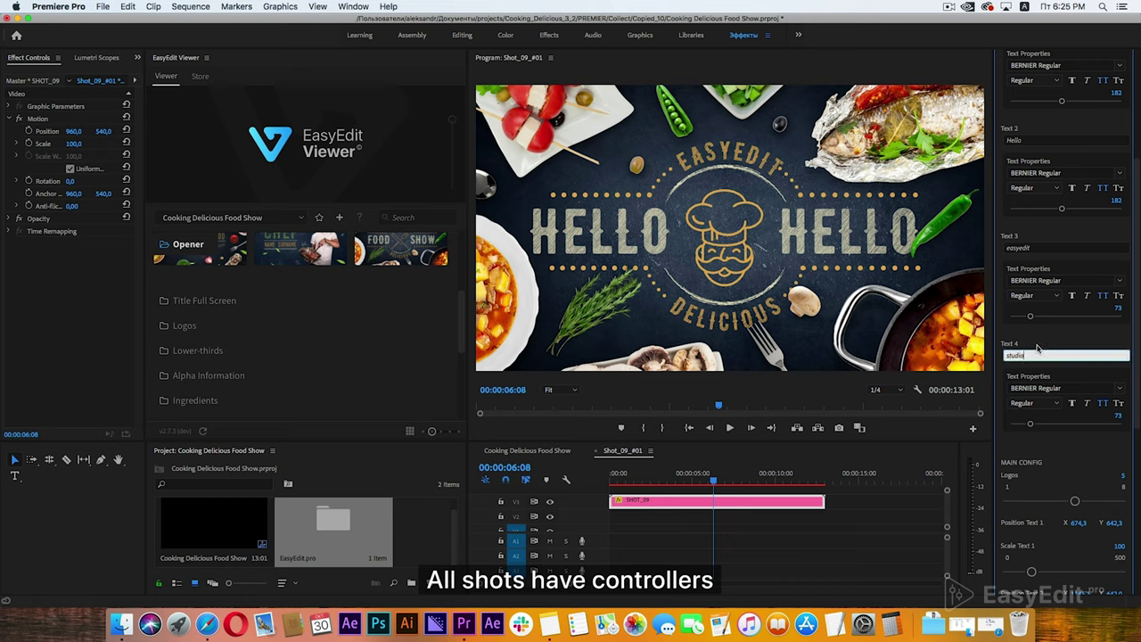
{"action": "key", "text": "Return"}
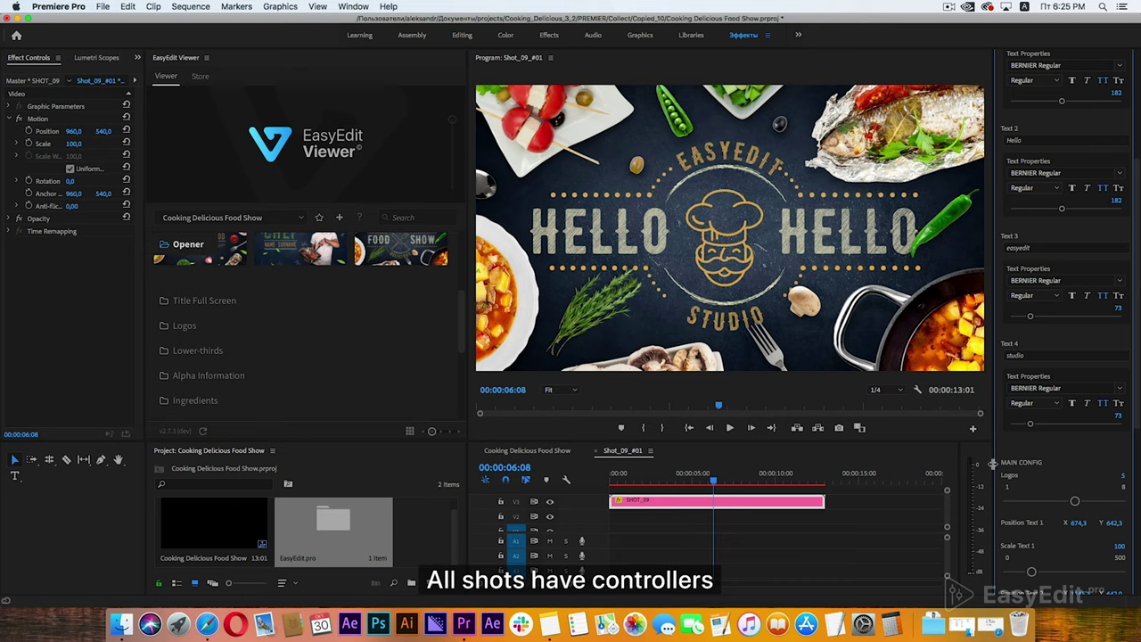
Step: Set Scale Text 1–3 to 90 and move EASYEDIT to Y position 500
{"action": "scroll", "coordinate": [997, 454], "scroll_direction": "down", "scroll_amount": 5}
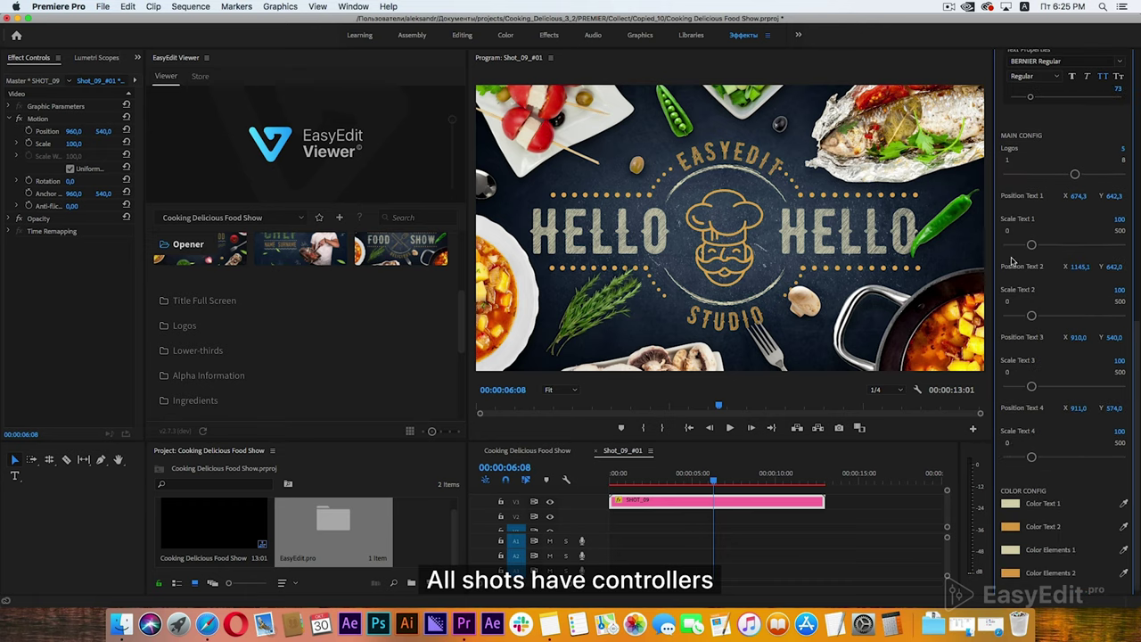
{"action": "left_click_drag", "start_coordinate": [1032, 246], "coordinate": [1030, 246]}
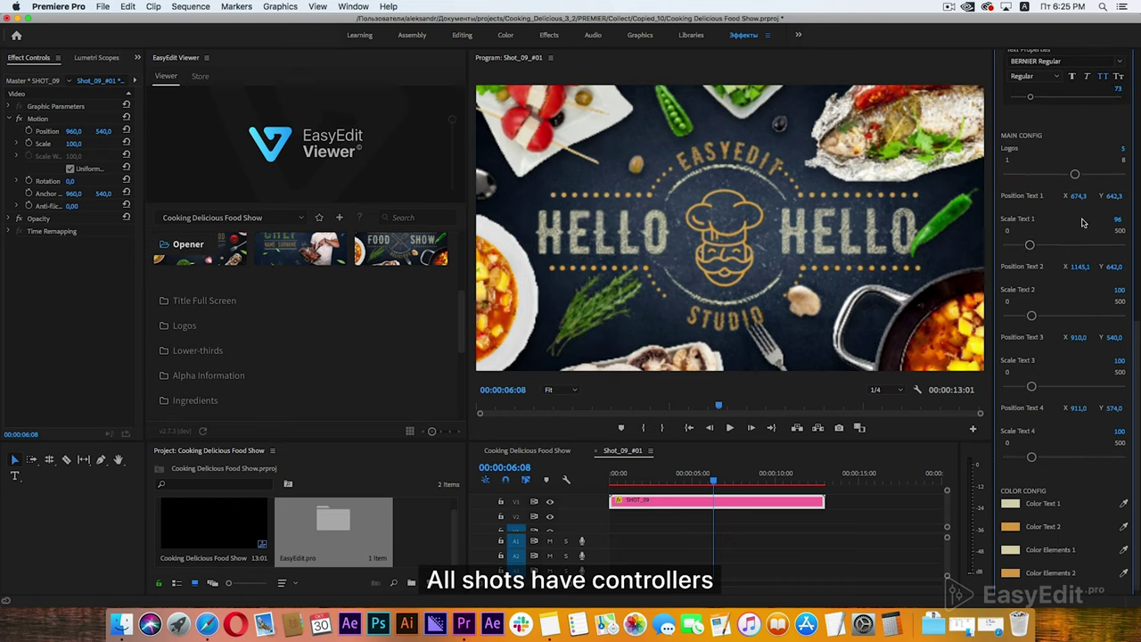
{"action": "left_click", "coordinate": [1120, 219]}
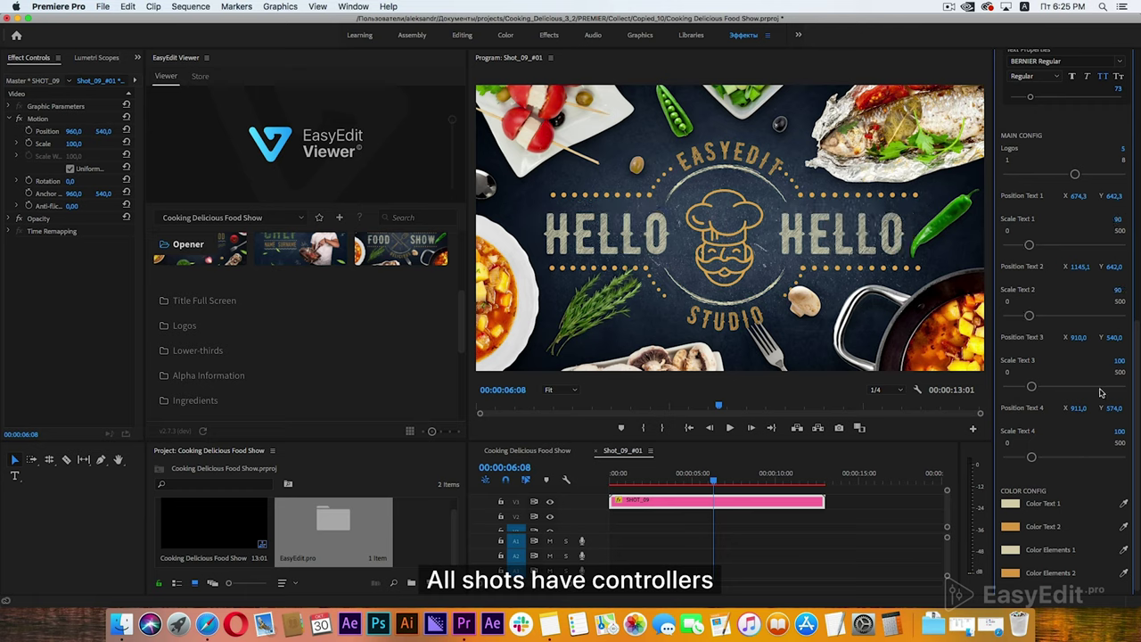
{"action": "left_click", "coordinate": [1120, 361]}
{"action": "type", "text": "90"}
{"action": "key", "text": "Return"}
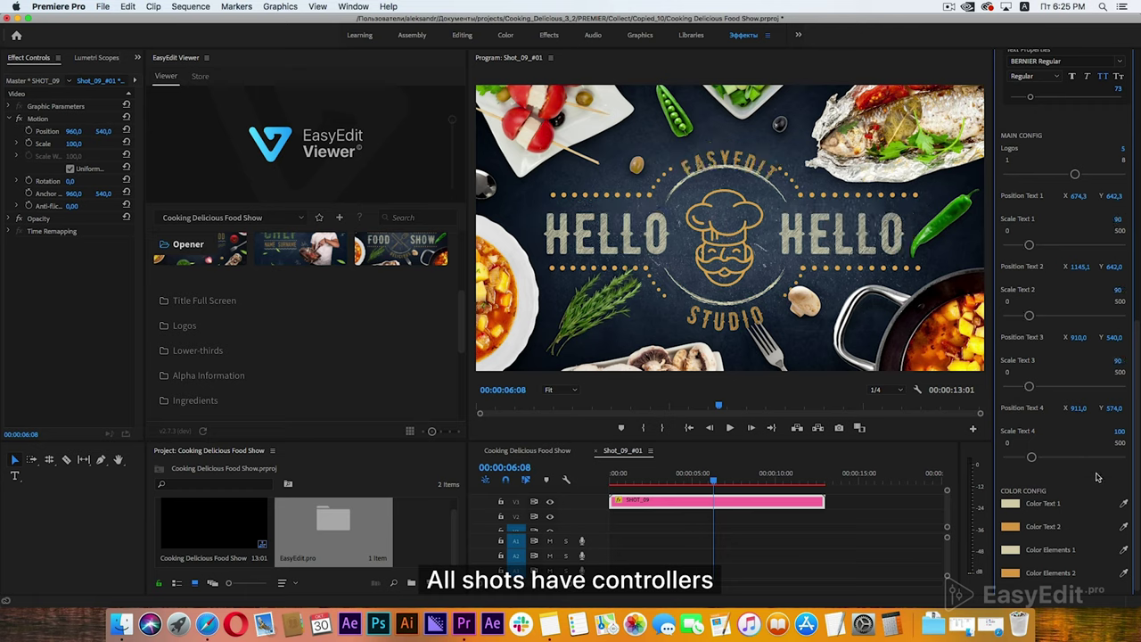
{"action": "left_click", "coordinate": [1122, 337]}
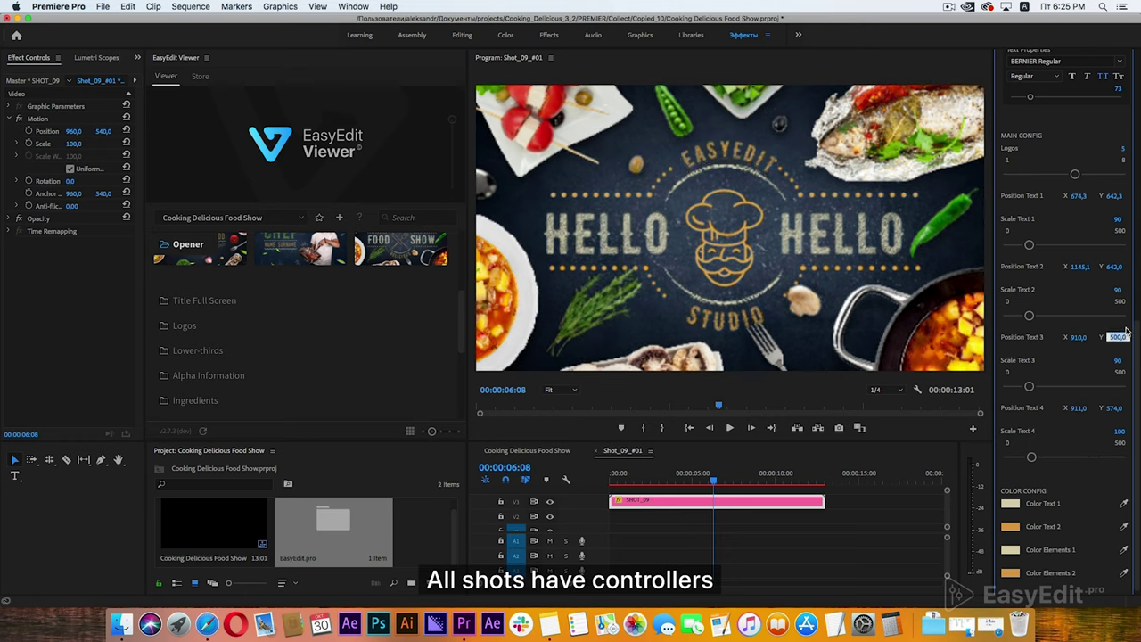
{"action": "key", "text": "Return"}
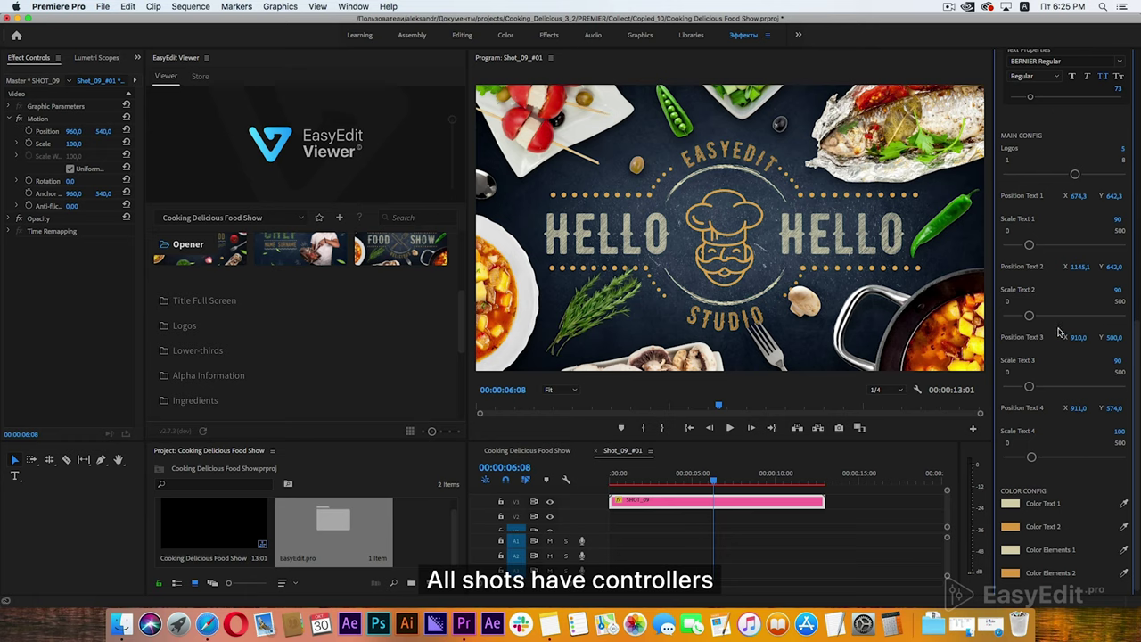
Step: Raise both HELLO titles to Y position 630
{"action": "scroll", "coordinate": [1001, 332], "scroll_direction": "up", "scroll_amount": 3}
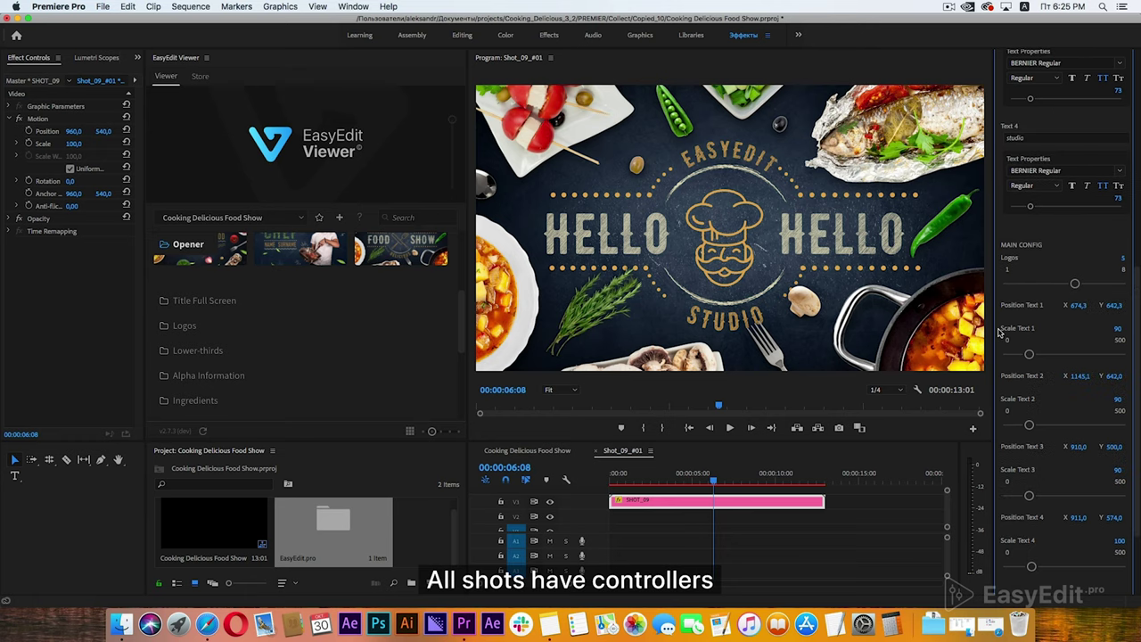
{"action": "left_click", "coordinate": [1115, 305]}
{"action": "type", "text": "630"}
{"action": "key", "text": "Return"}
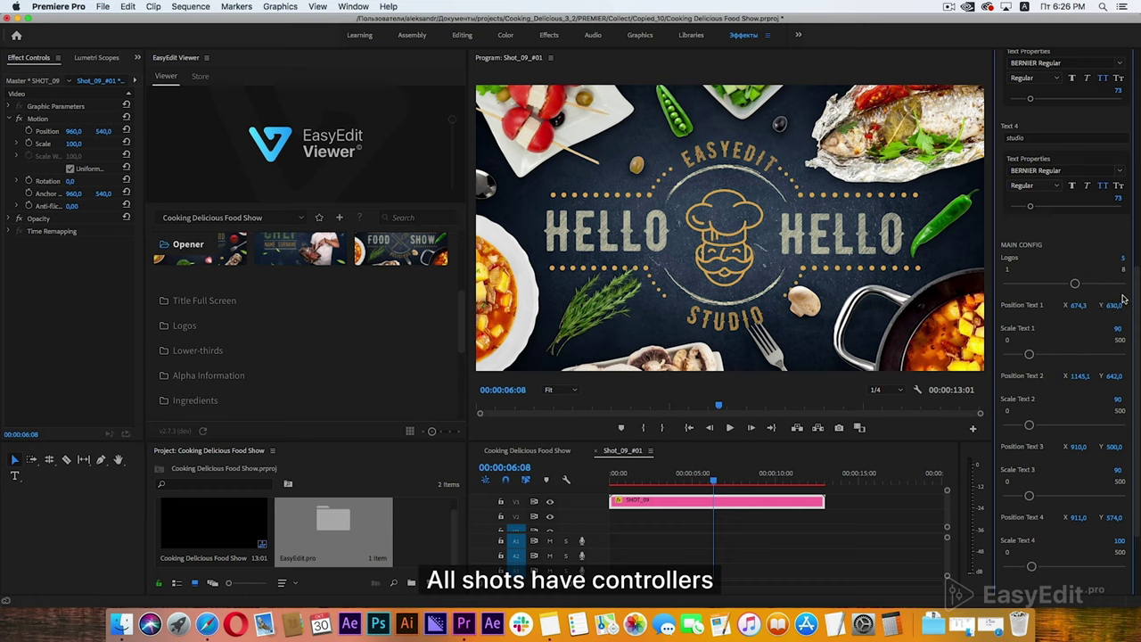
{"action": "left_click", "coordinate": [1116, 375]}
{"action": "type", "text": "630"}
{"action": "key", "text": "Return"}
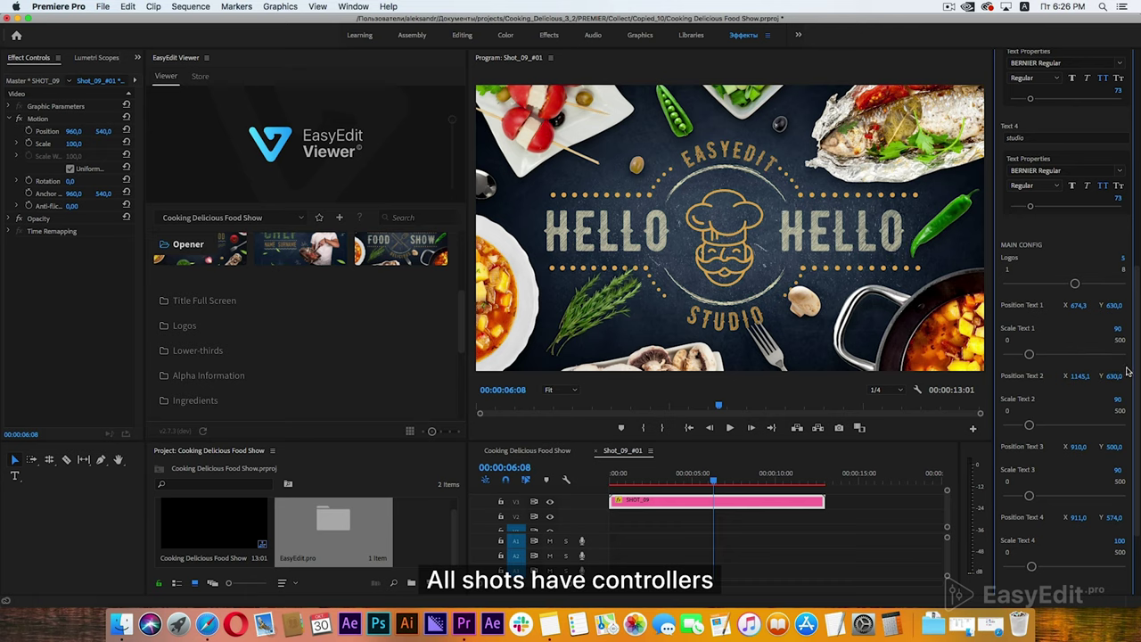
{"action": "scroll", "coordinate": [1128, 370], "scroll_direction": "down", "scroll_amount": 3}
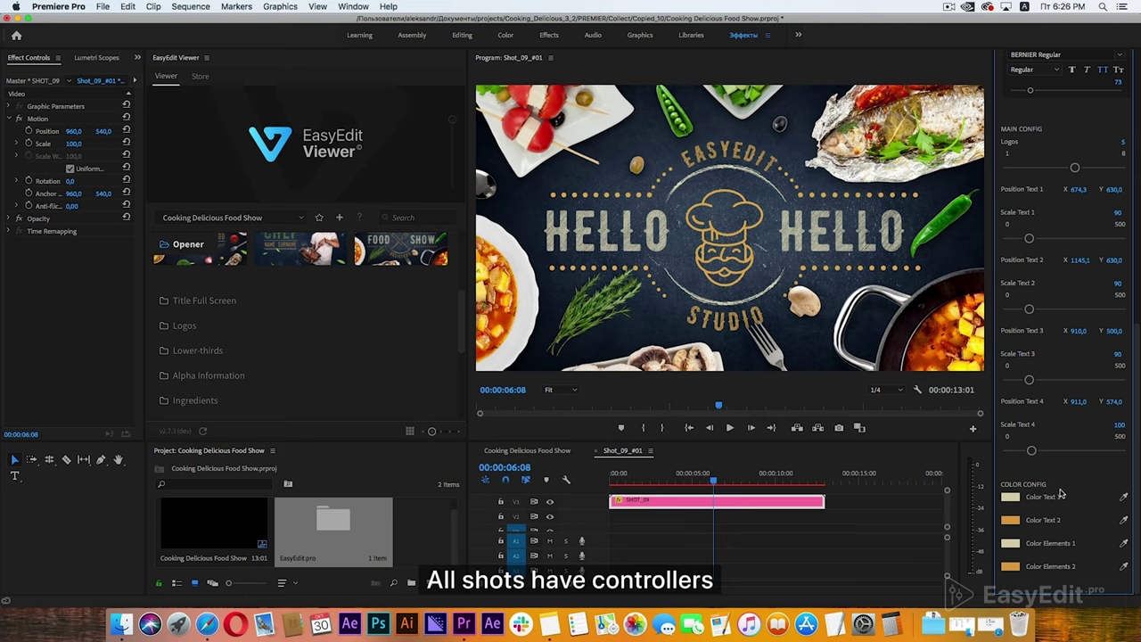
Step: Colour the left HELLO yellow and the EASYEDIT and STUDIO text green
{"action": "left_click", "coordinate": [1014, 500]}
{"action": "left_click", "coordinate": [580, 296]}
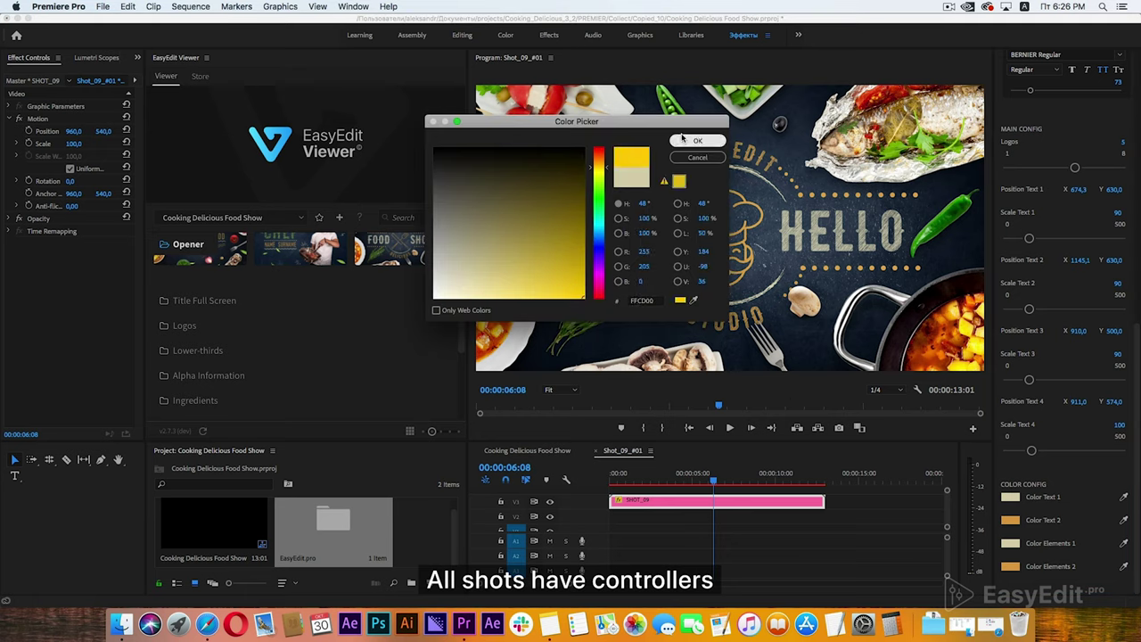
{"action": "left_click", "coordinate": [698, 141]}
{"action": "left_click", "coordinate": [1010, 522]}
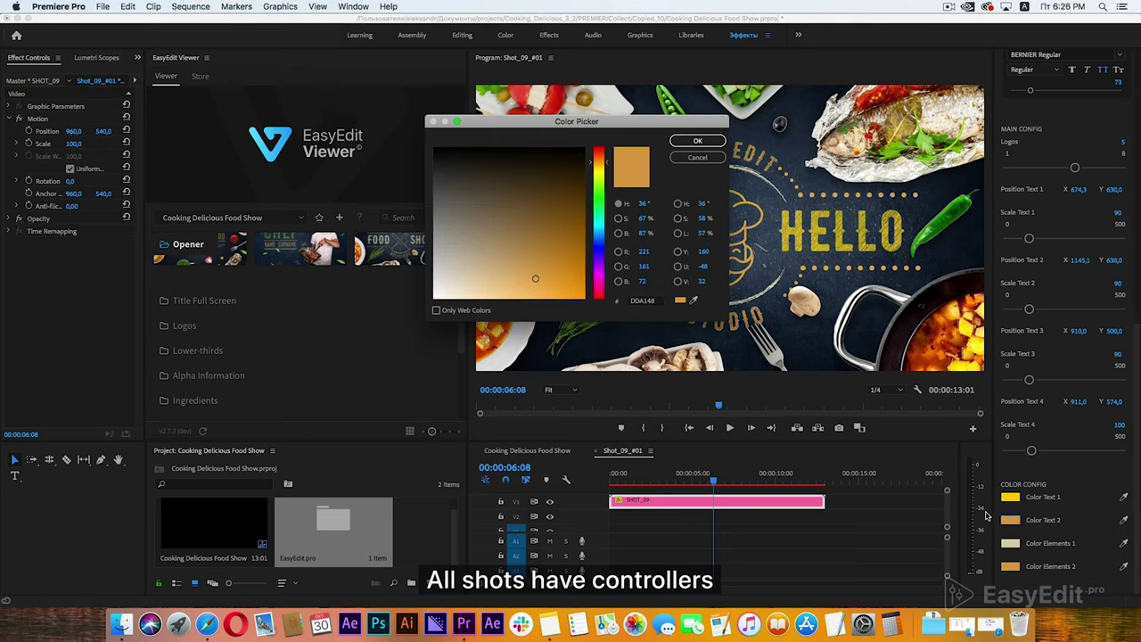
{"action": "left_click", "coordinate": [598, 194]}
{"action": "left_click", "coordinate": [685, 143]}
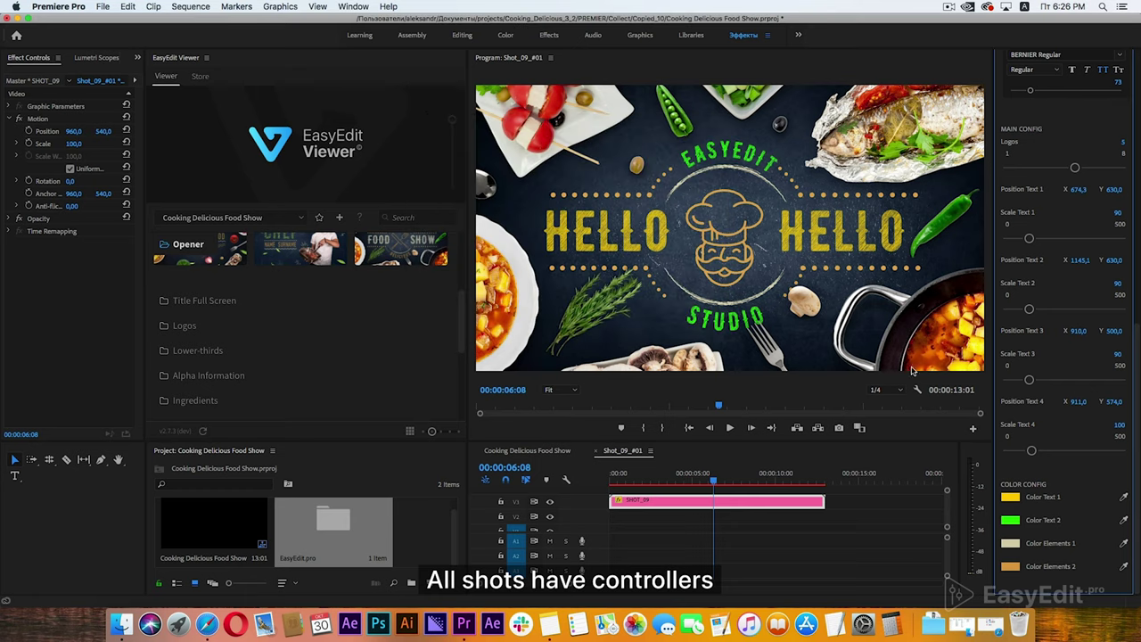
Step: Make the circle ring elements blue and the chef logo red
{"action": "left_click", "coordinate": [1010, 542]}
{"action": "left_click", "coordinate": [600, 248]}
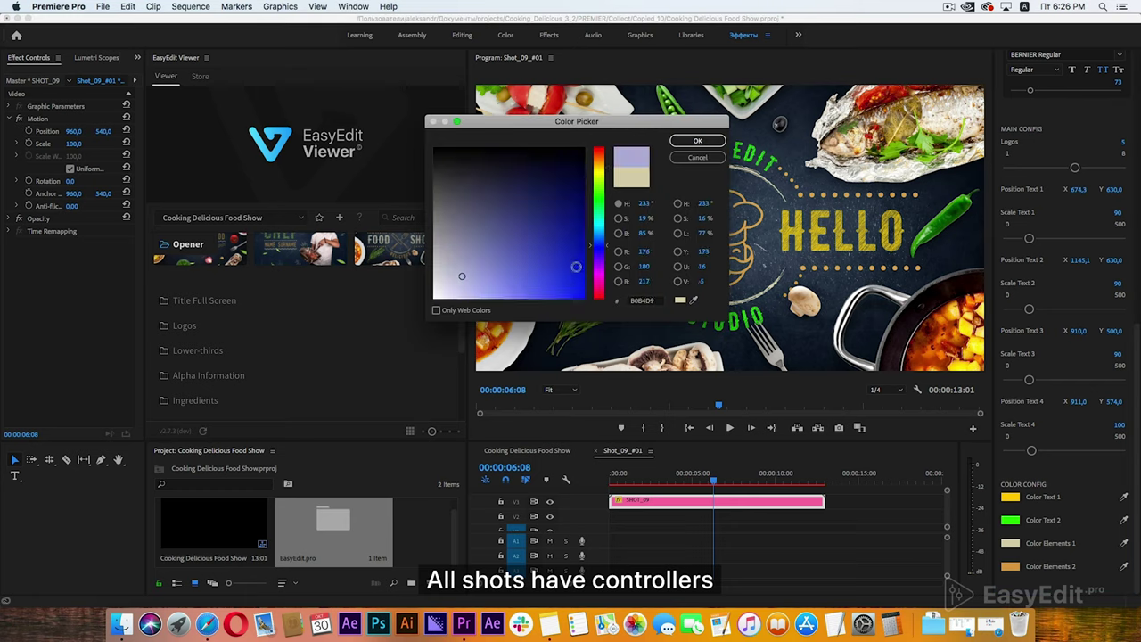
{"action": "left_click", "coordinate": [698, 141]}
{"action": "left_click", "coordinate": [1010, 566]}
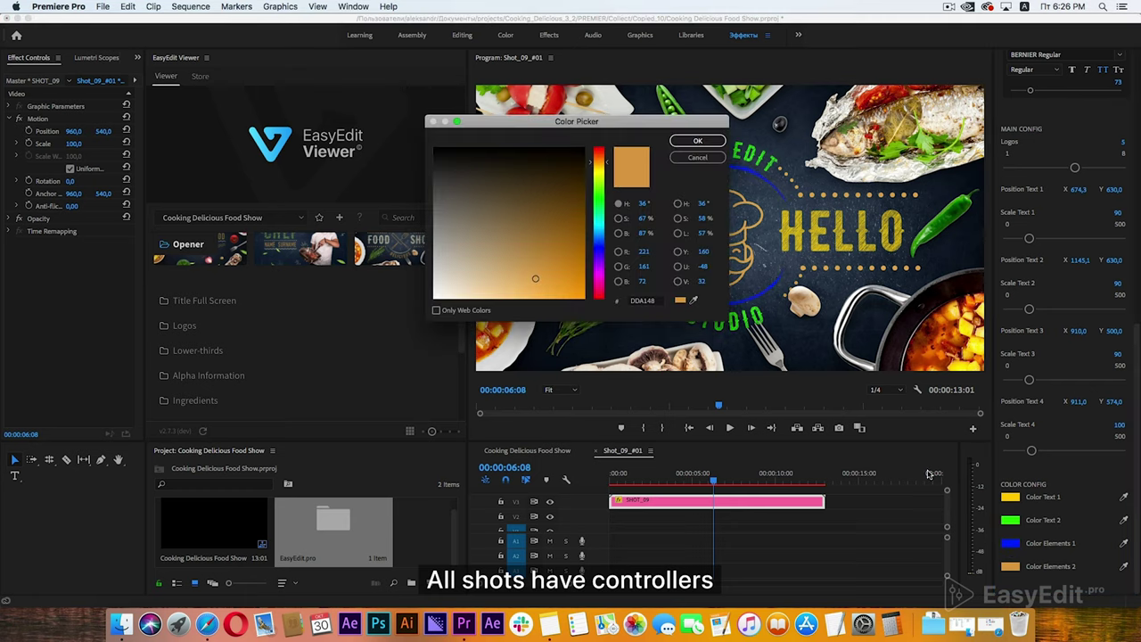
{"action": "left_click", "coordinate": [596, 149]}
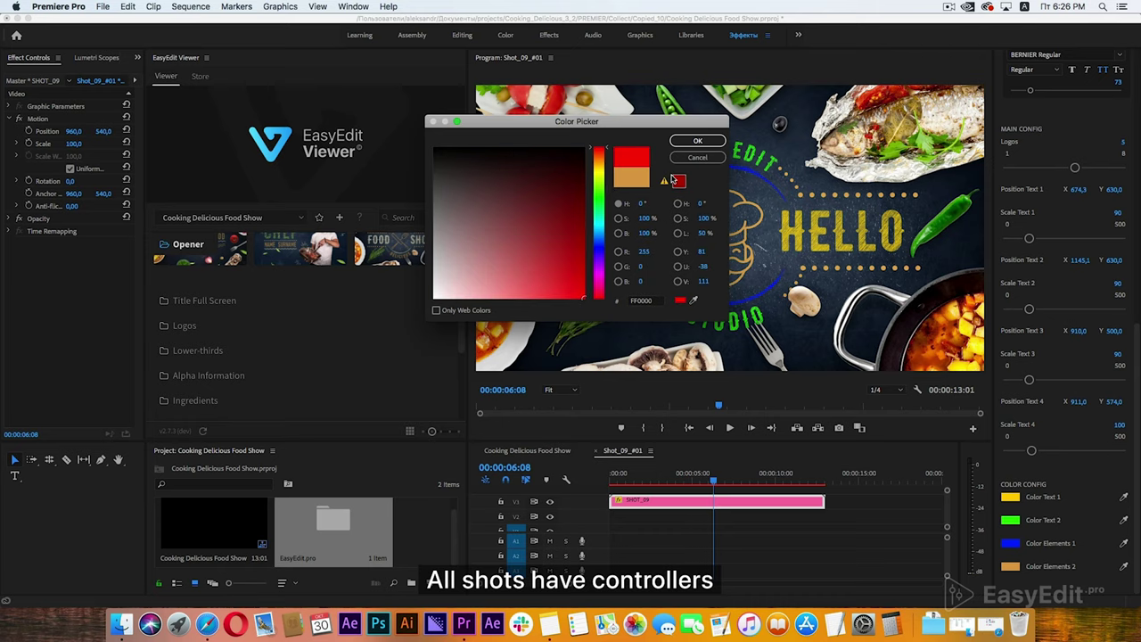
{"action": "left_click", "coordinate": [687, 141]}
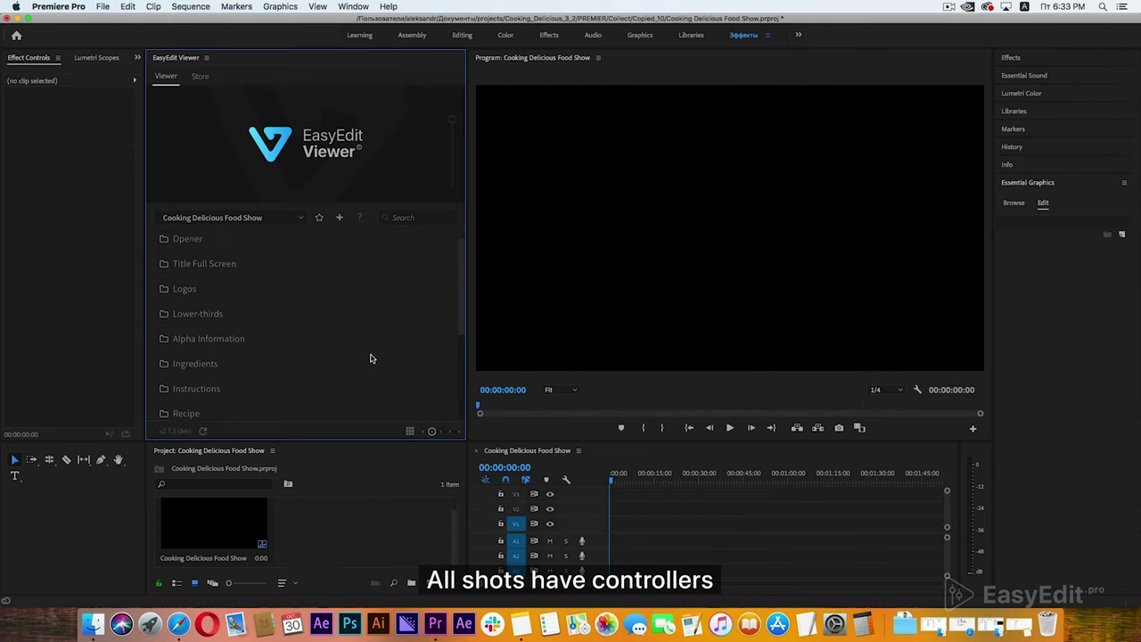
{"action": "scroll", "coordinate": [224, 357], "scroll_direction": "down", "scroll_amount": 3}
Step: Add a Multiscreens template to the show and open its nested MULTISCREEN_01_#01 sequence
{"action": "left_click", "coordinate": [225, 370]}
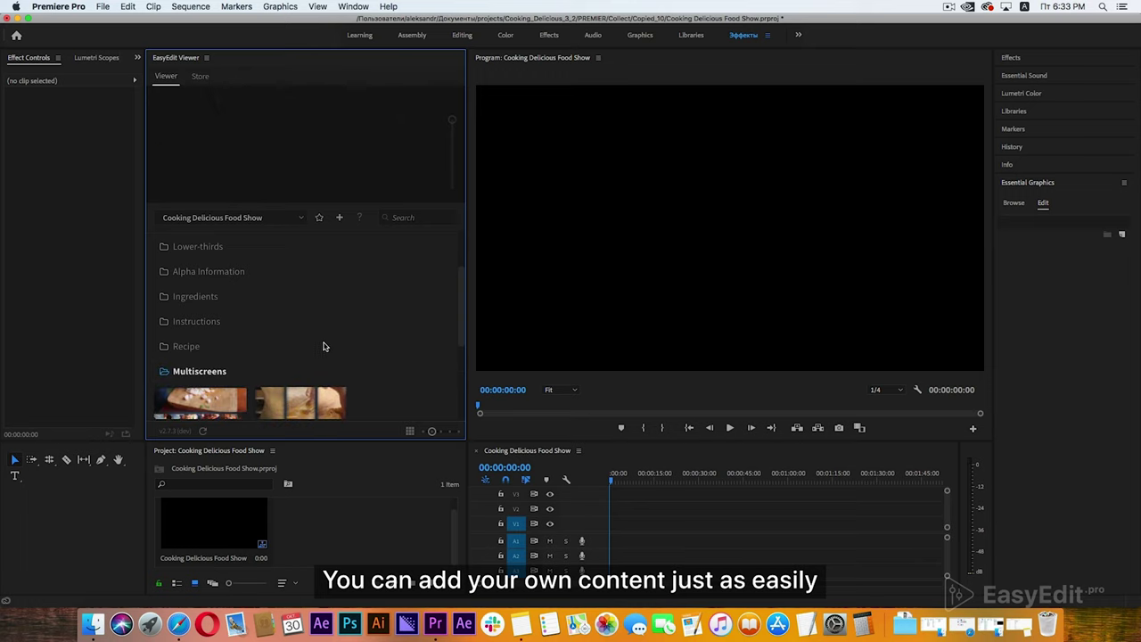
{"action": "scroll", "coordinate": [295, 356], "scroll_direction": "down", "scroll_amount": 2}
{"action": "left_click", "coordinate": [221, 383]}
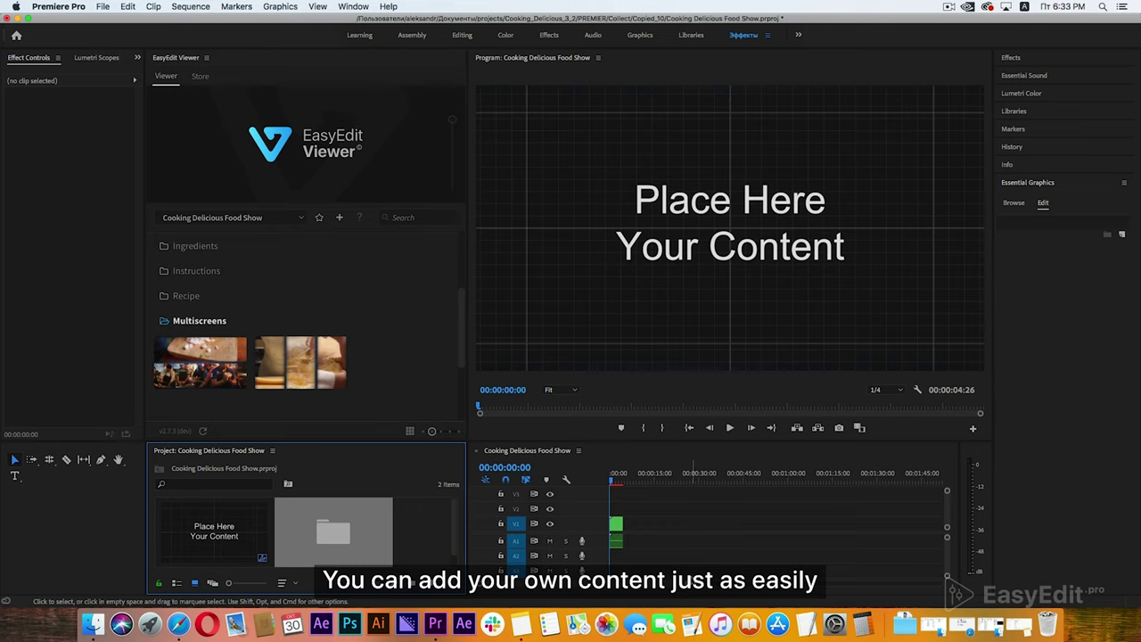
{"action": "double_click", "coordinate": [616, 524]}
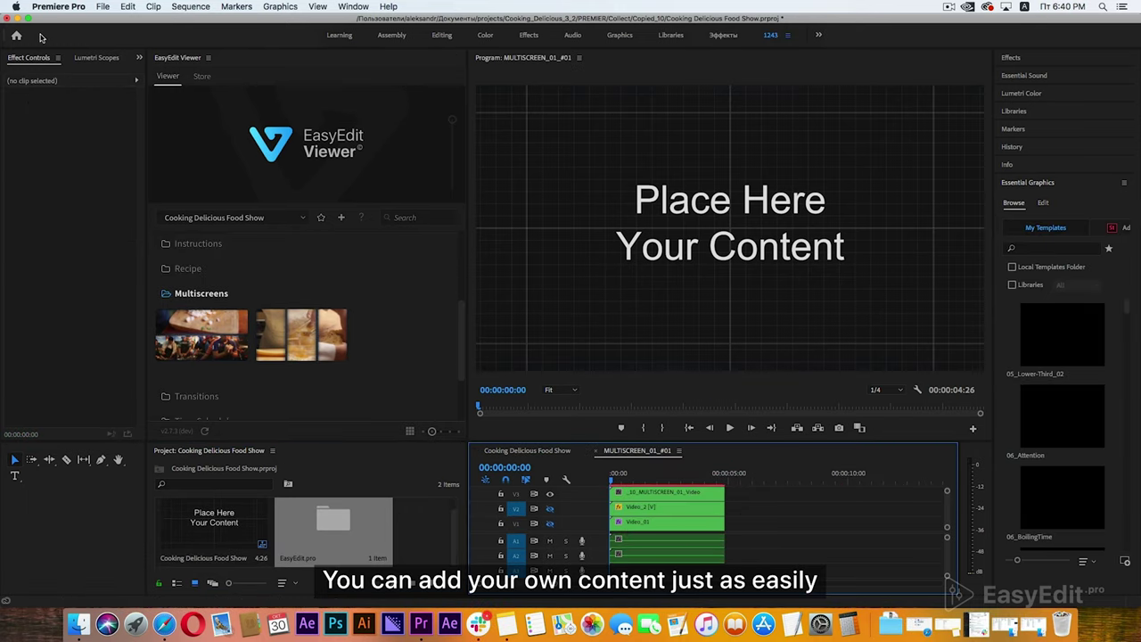
Step: Import two cooking clips, including Fresh Pasta-HD.mp4, from the desktop into the project
{"action": "left_click", "coordinate": [18, 23]}
{"action": "left_click_drag", "start_coordinate": [445, 121], "coordinate": [595, 283]}
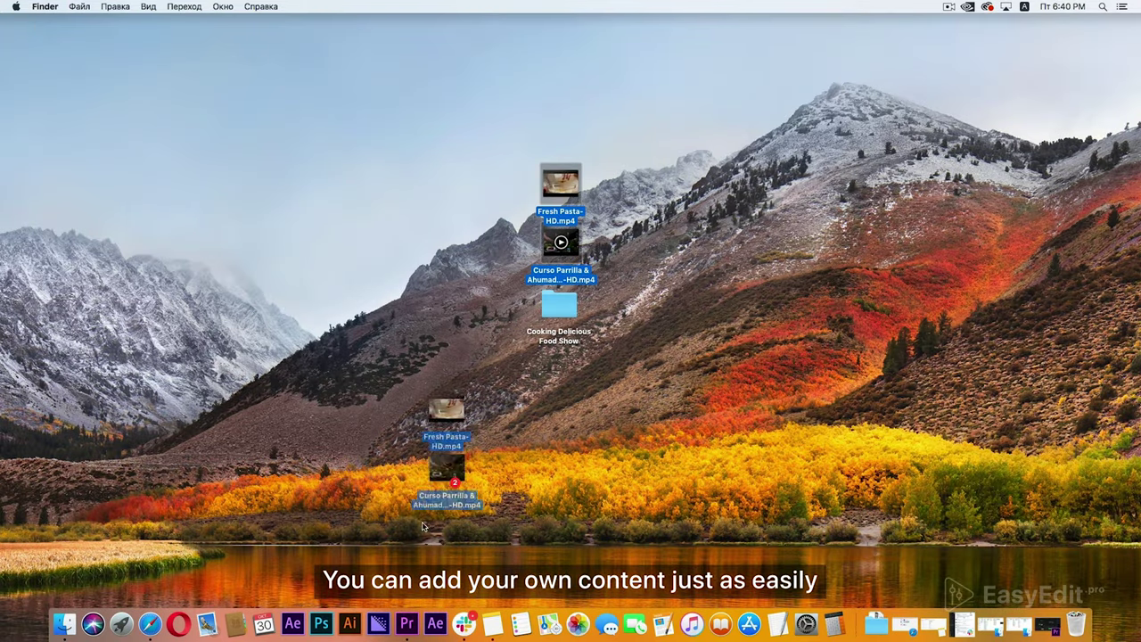
{"action": "mouse_move", "coordinate": [560, 183]}
{"action": "left_mouse_down"}
{"action": "mouse_move", "coordinate": [410, 635]}
{"action": "mouse_move", "coordinate": [410, 535]}
{"action": "left_mouse_up"}
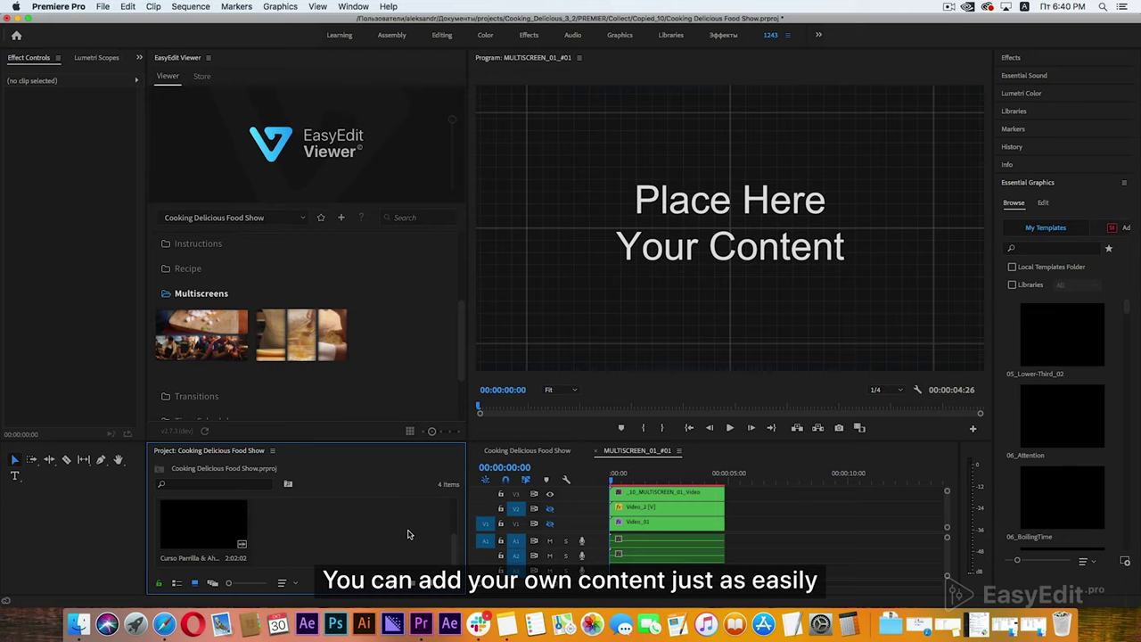
Step: Open the Video_2 slot, hide its placeholder track, and place Fresh Pasta-HD.mp4 on V2
{"action": "double_click", "coordinate": [642, 506]}
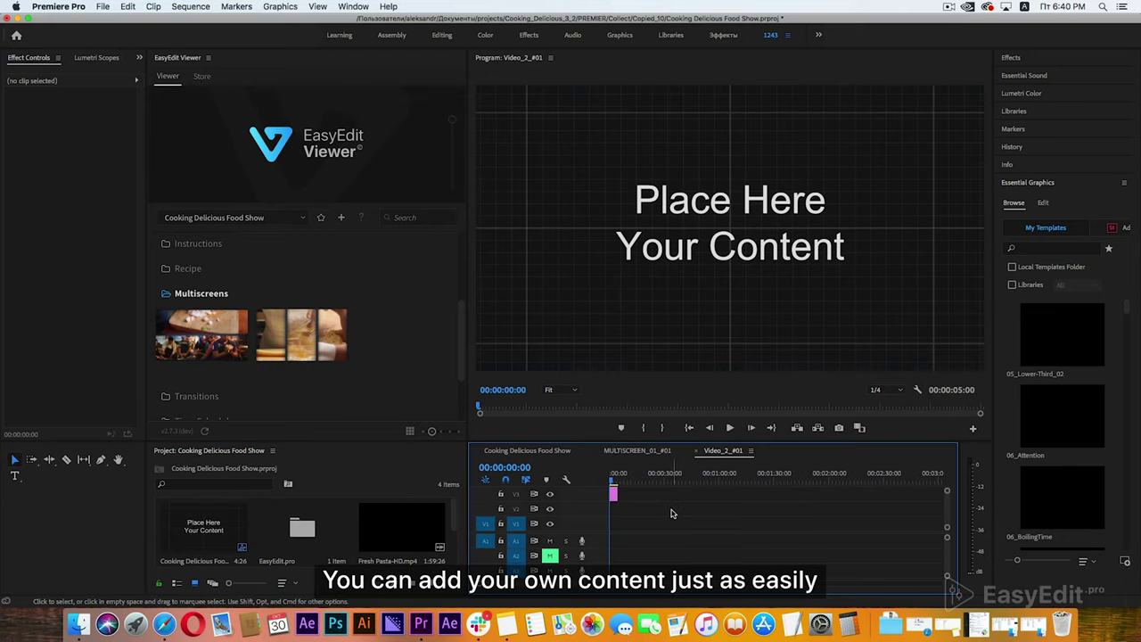
{"action": "key", "text": "backslash"}
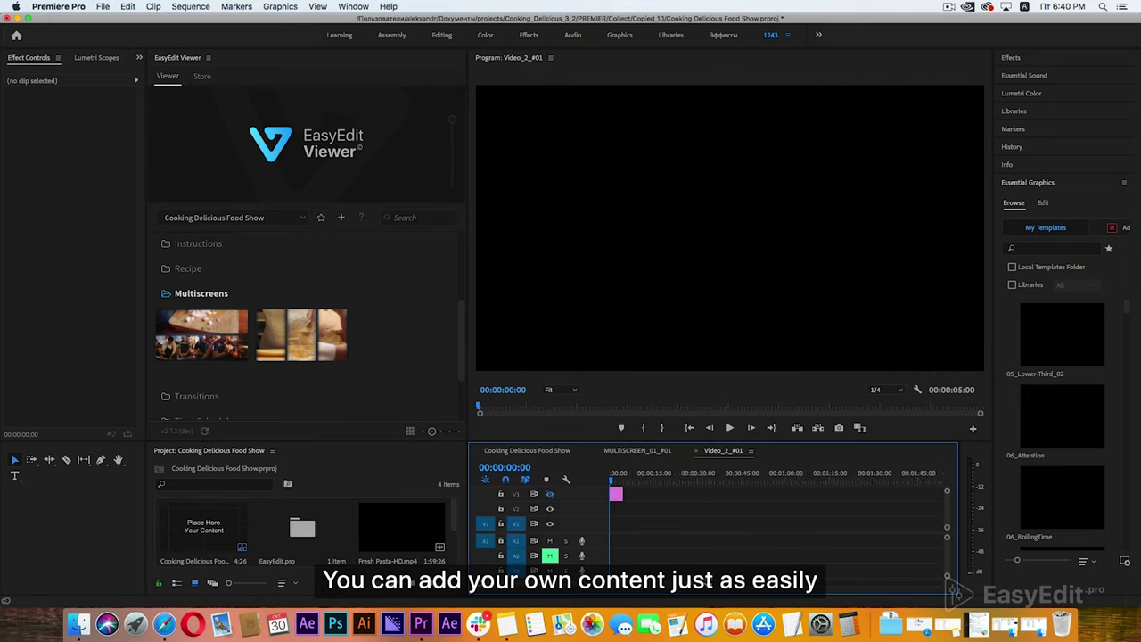
{"action": "left_click_drag", "start_coordinate": [430, 534], "coordinate": [617, 508]}
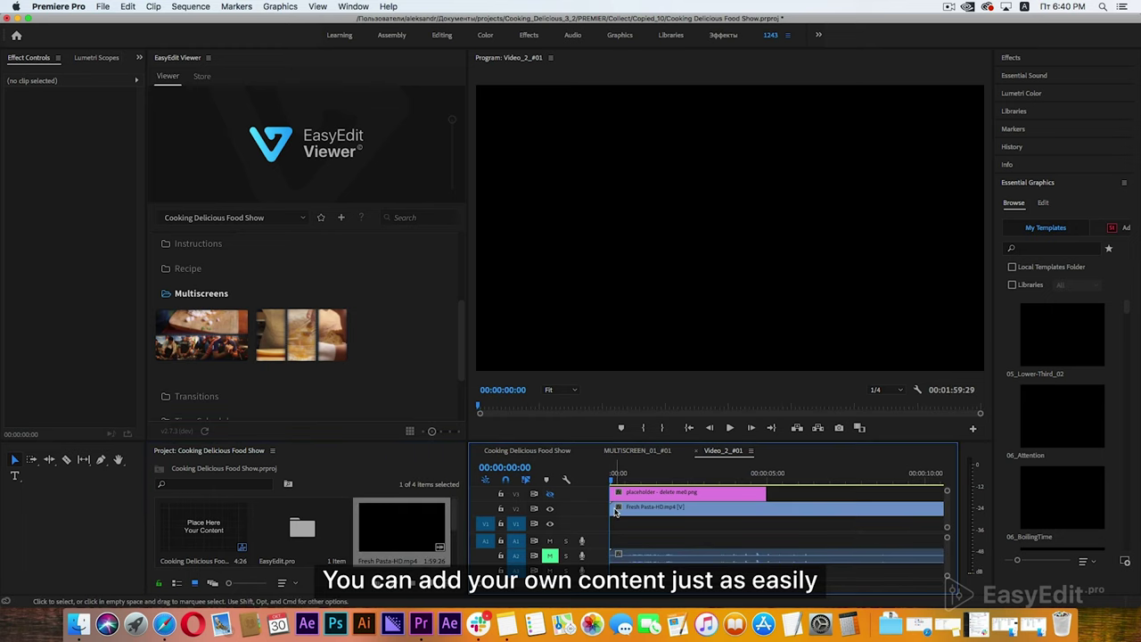
{"action": "left_click_drag", "start_coordinate": [711, 508], "coordinate": [644, 510]}
Step: Scale the Fresh Pasta clip to 151% so it fills the frame
{"action": "left_click", "coordinate": [644, 510]}
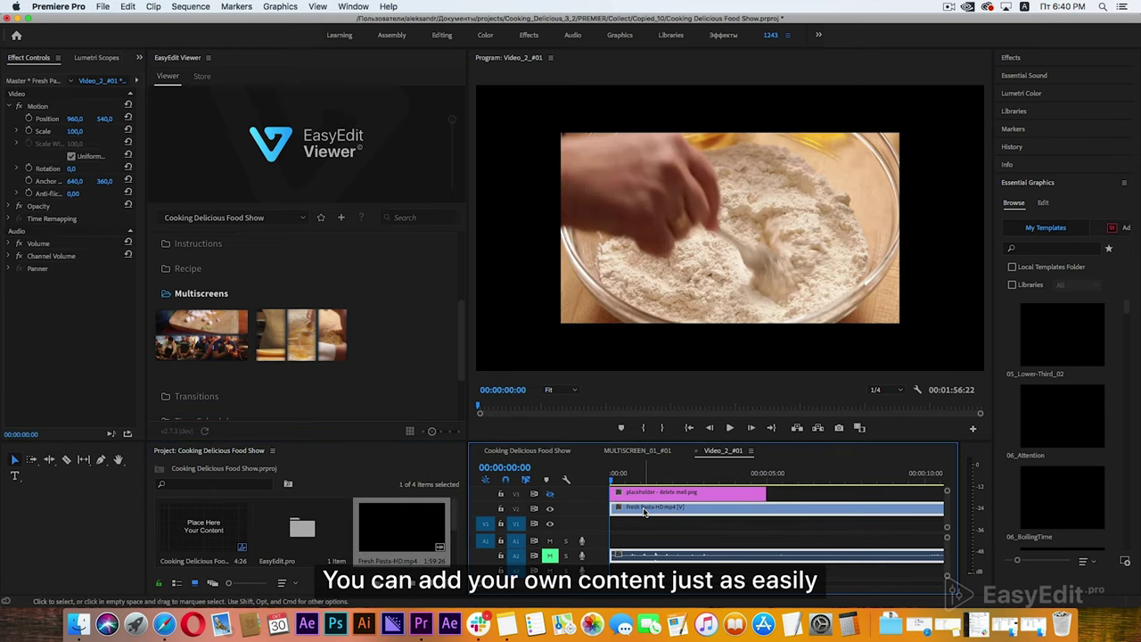
{"action": "left_click", "coordinate": [77, 130]}
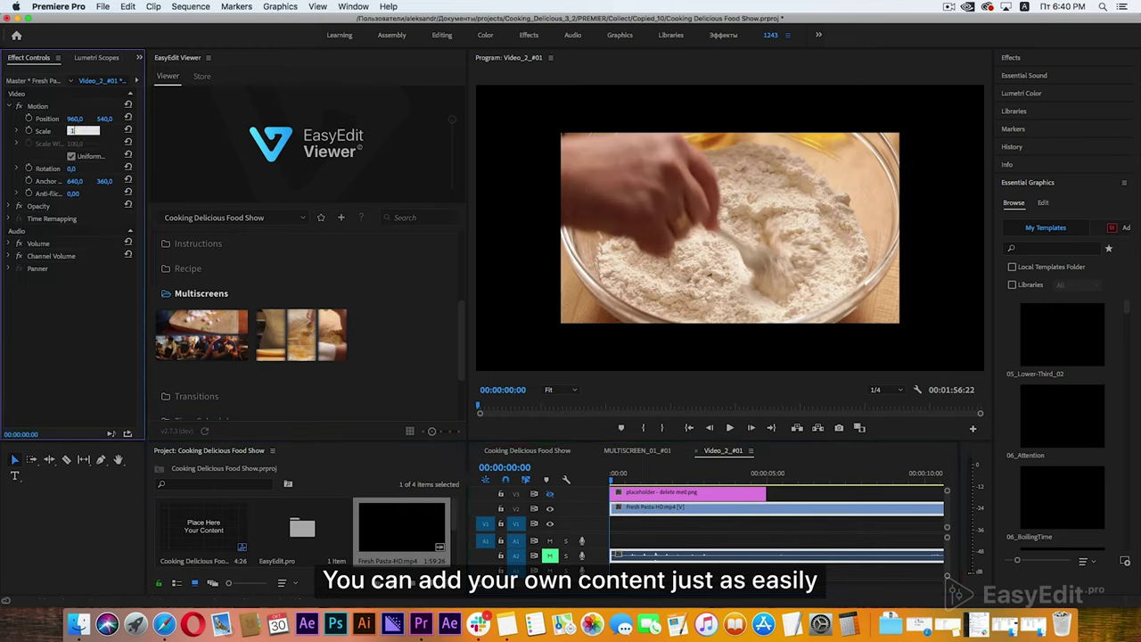
{"action": "type", "text": "51"}
{"action": "key", "text": "Return"}
Step: Open the Video_01 slot, hide the placeholder, and place the Curso Parrilla clip on V1
{"action": "left_click", "coordinate": [649, 457]}
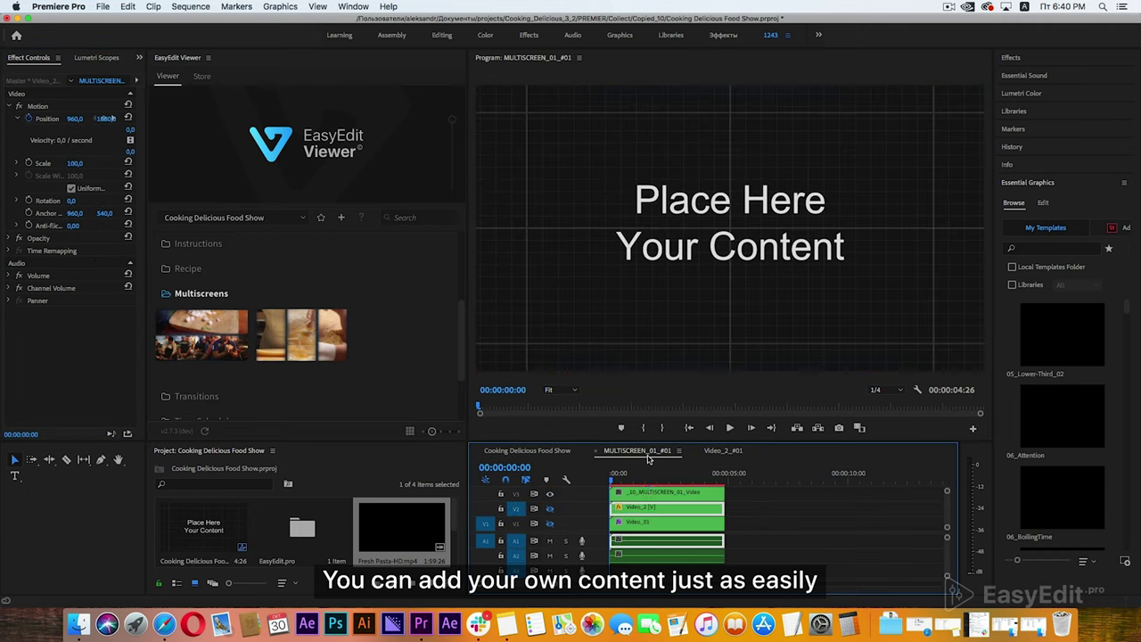
{"action": "double_click", "coordinate": [646, 523]}
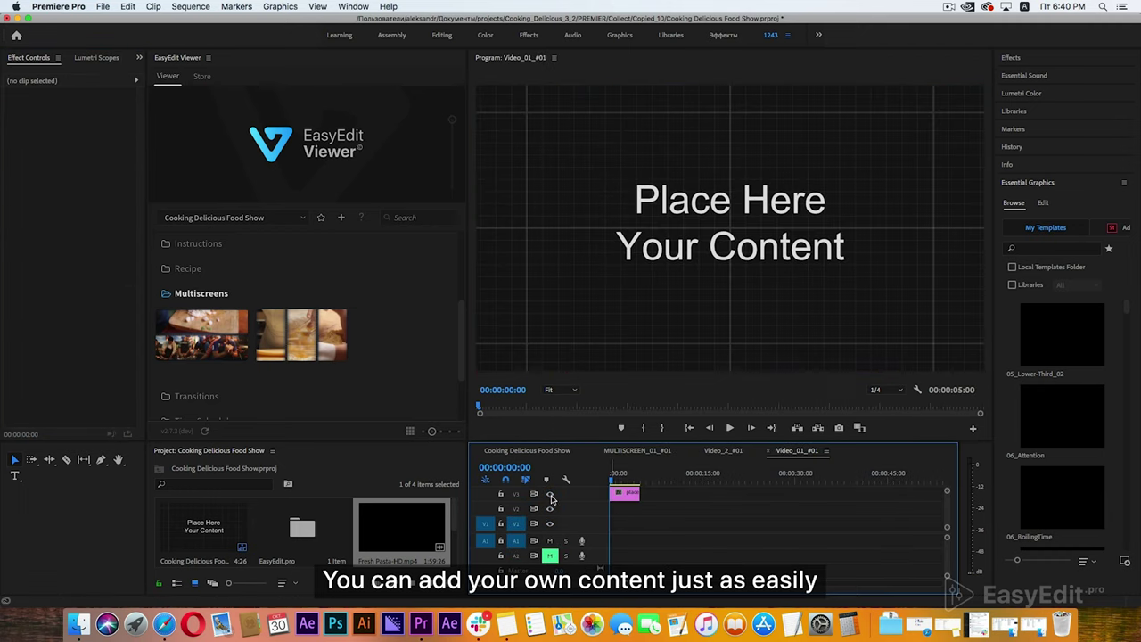
{"action": "key", "text": "="}
{"action": "key", "text": "="}
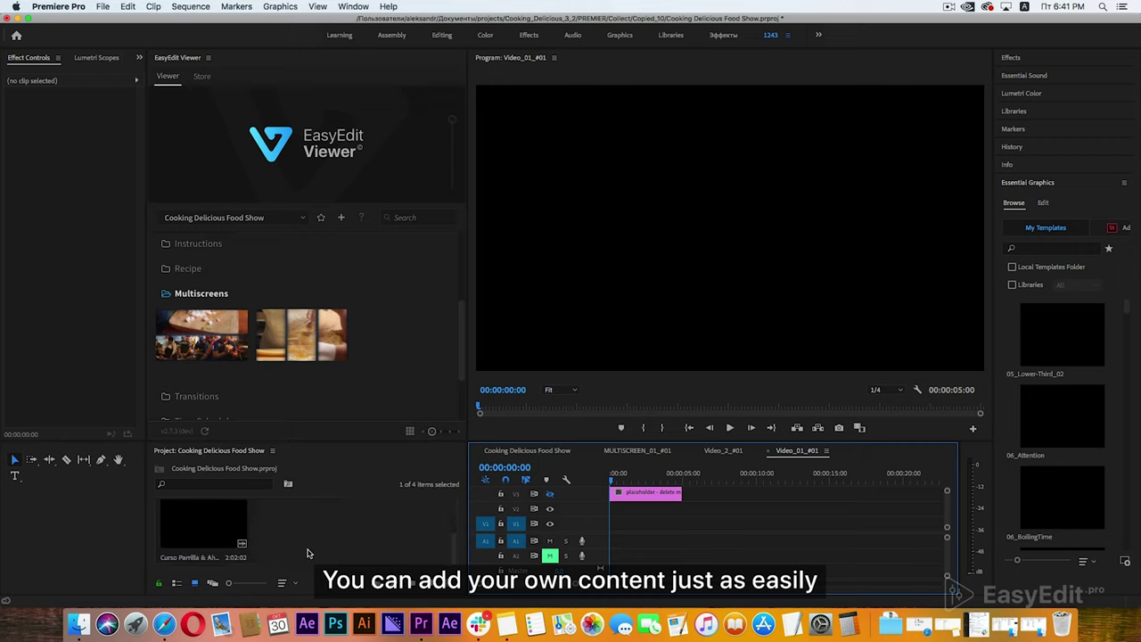
{"action": "left_click", "coordinate": [207, 532]}
{"action": "left_click_drag", "start_coordinate": [378, 527], "coordinate": [643, 514]}
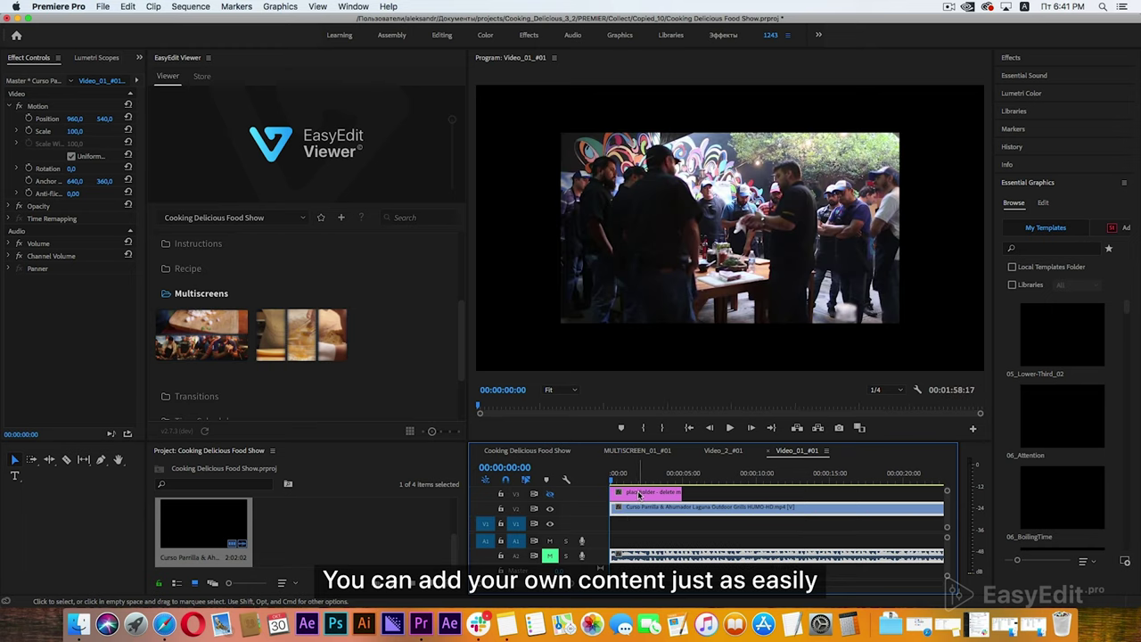
Step: Set the Curso Parrilla clip's scale to 151% inside Video_01
{"action": "left_click", "coordinate": [78, 131]}
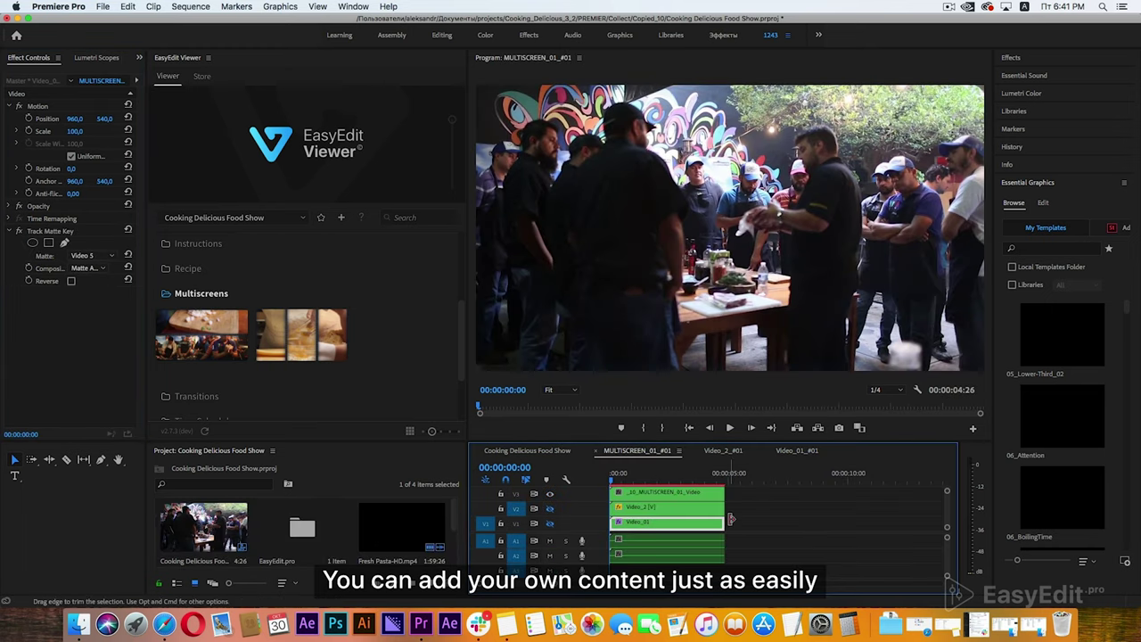
{"action": "left_click", "coordinate": [757, 526]}
{"action": "double_click", "coordinate": [658, 521]}
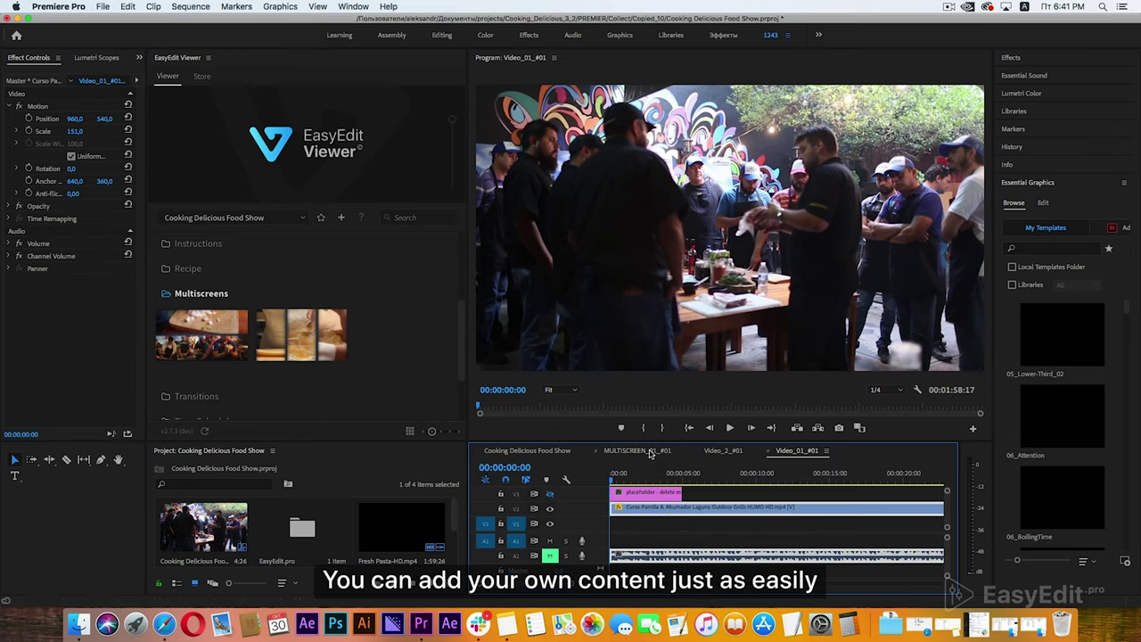
Step: Check the Fresh Pasta slot, then render previews of the multiscreen sequence
{"action": "left_click", "coordinate": [718, 451]}
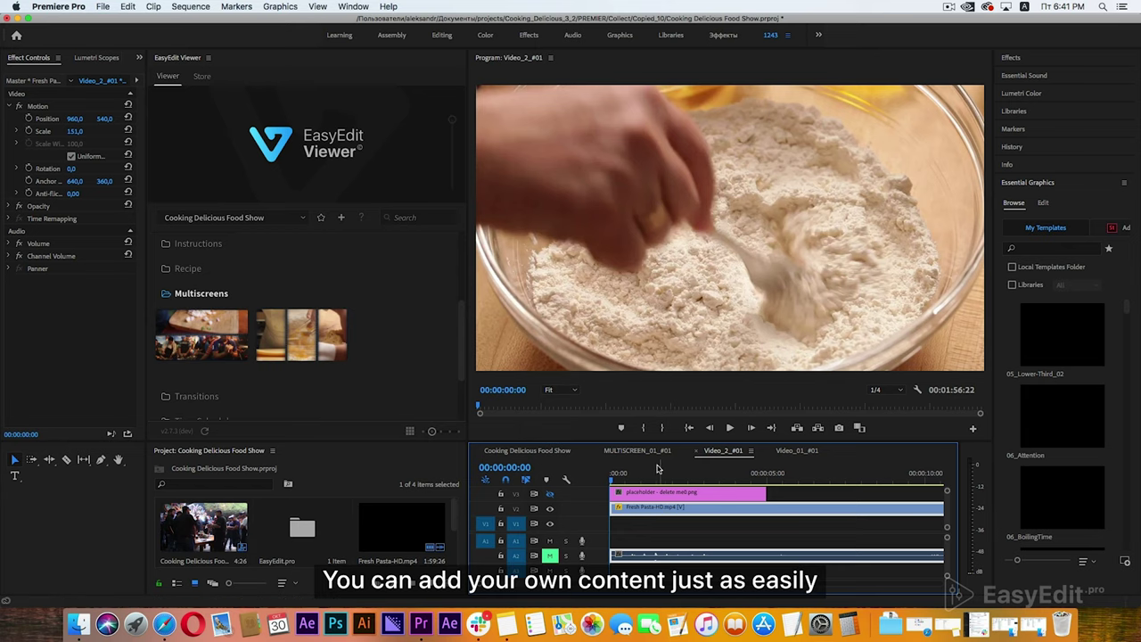
{"action": "left_click", "coordinate": [653, 452]}
{"action": "left_click", "coordinate": [762, 515]}
{"action": "key", "text": "Return"}
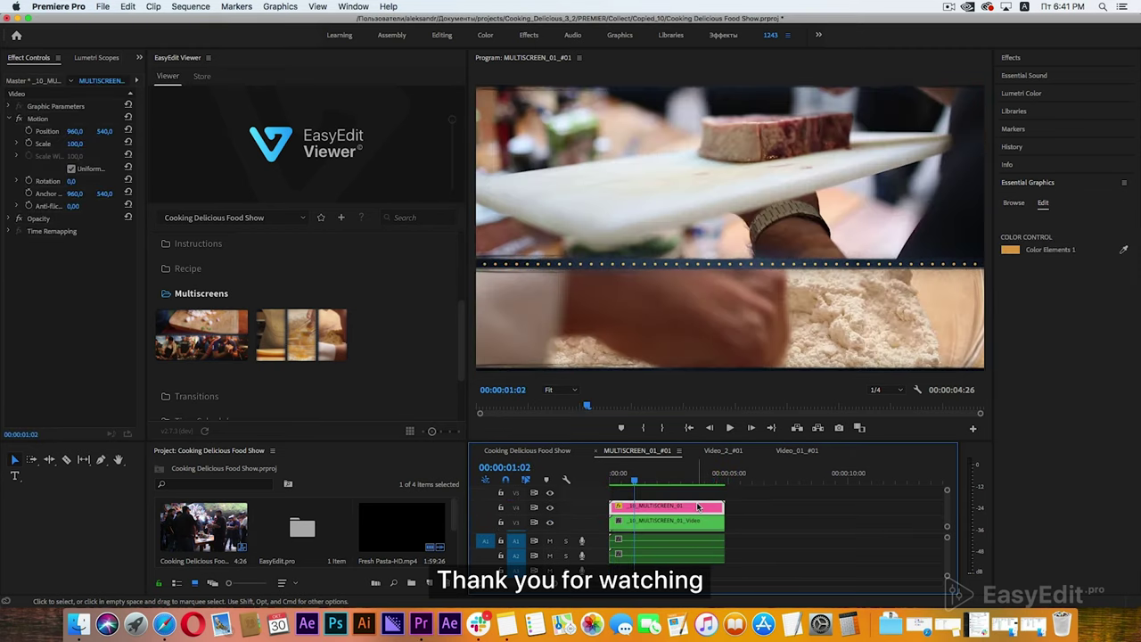
Step: Set Color Elements 1 to purple (D448DD) for the multiscreen divider
{"action": "left_click", "coordinate": [1010, 250]}
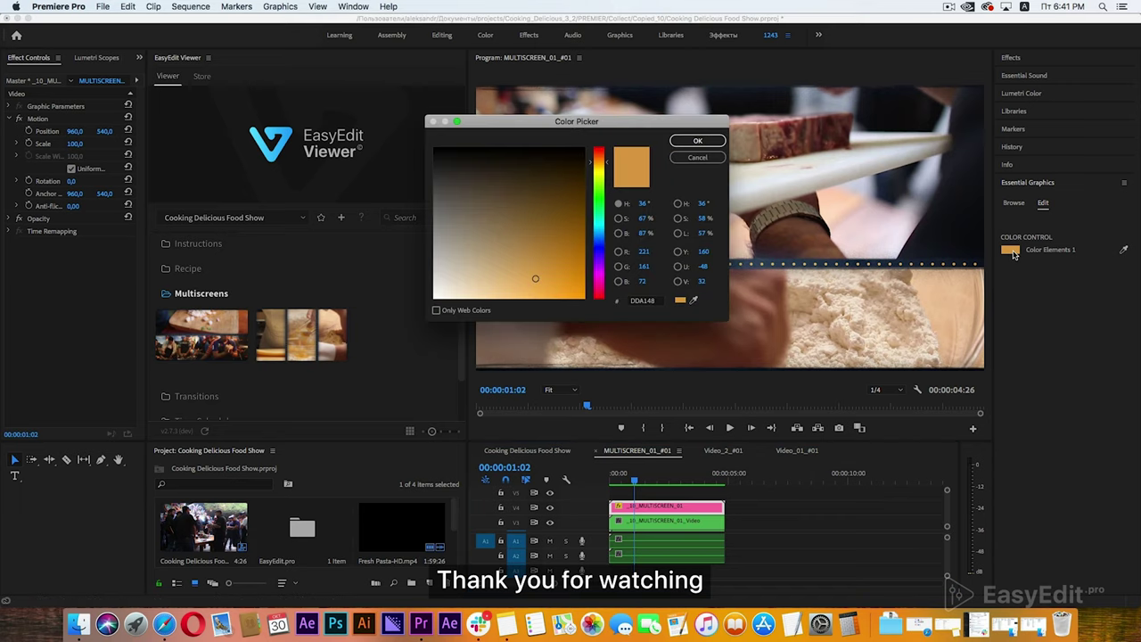
{"action": "left_click", "coordinate": [600, 192]}
{"action": "left_click_drag", "start_coordinate": [600, 242], "coordinate": [600, 271]}
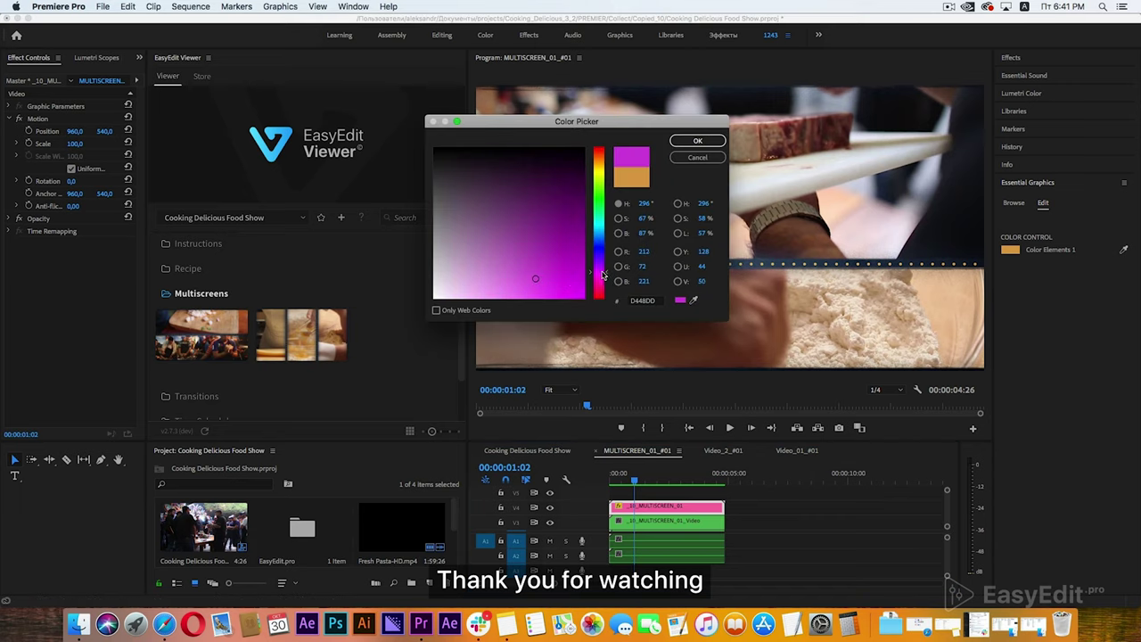
{"action": "left_click", "coordinate": [584, 297]}
{"action": "left_click", "coordinate": [698, 143]}
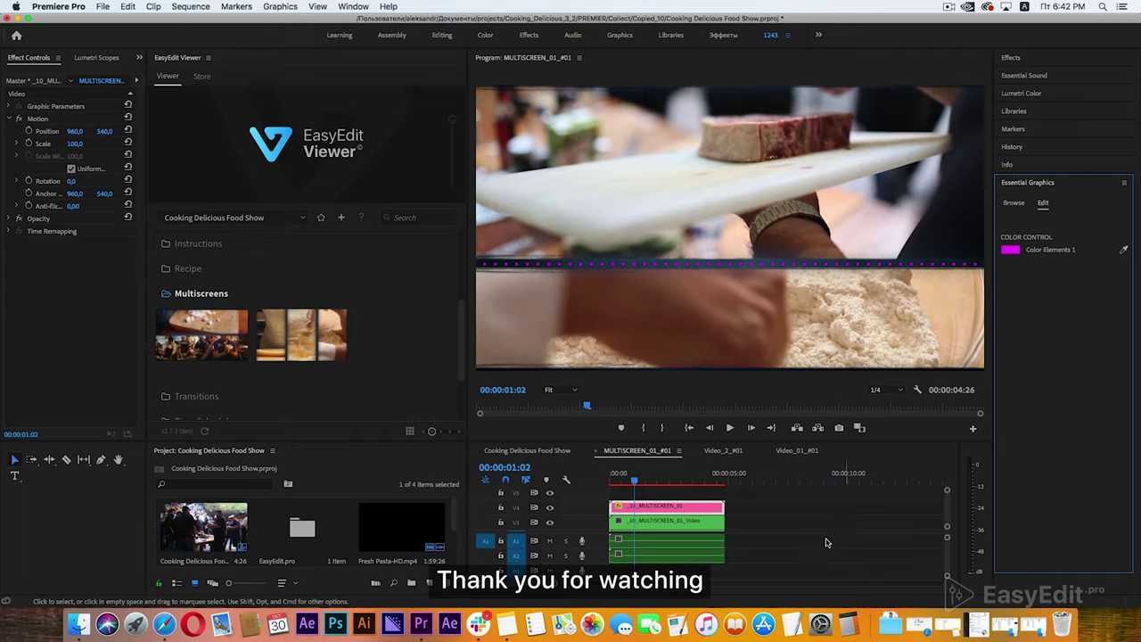
{"action": "left_click", "coordinate": [769, 534]}
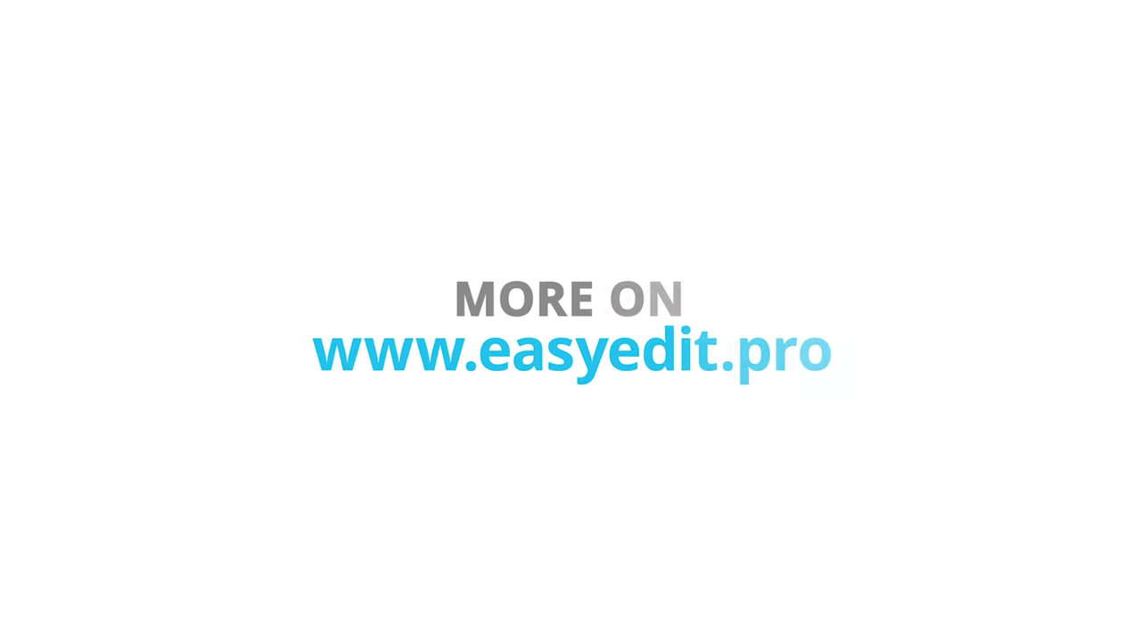